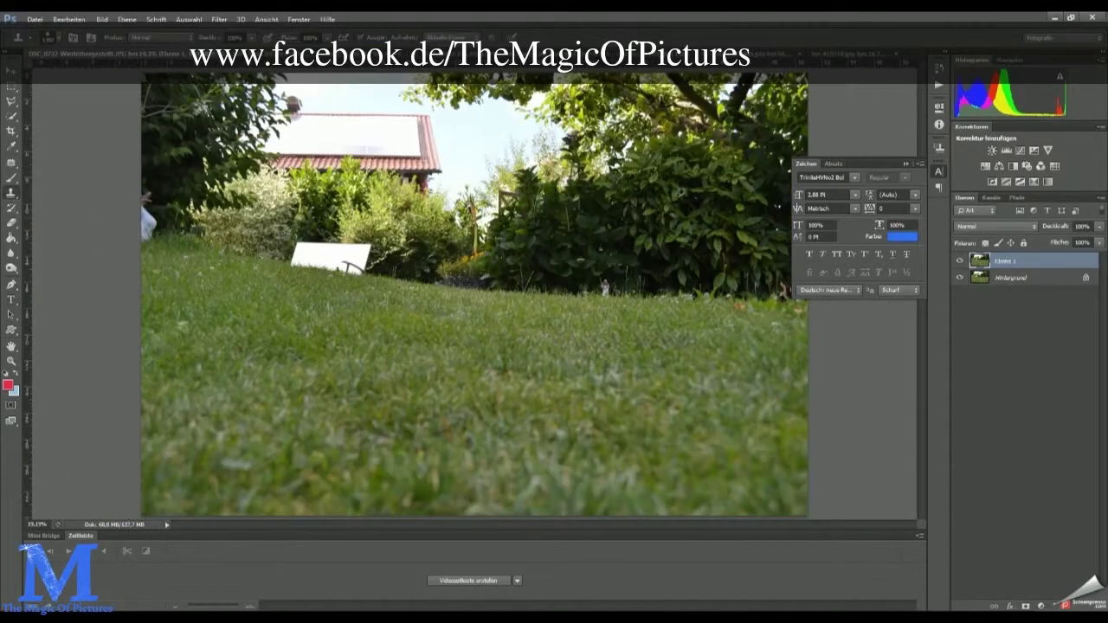
Clone foliage over the house roof and bright sky, and grass over the white sign
drag(554, 174, 450, 182)
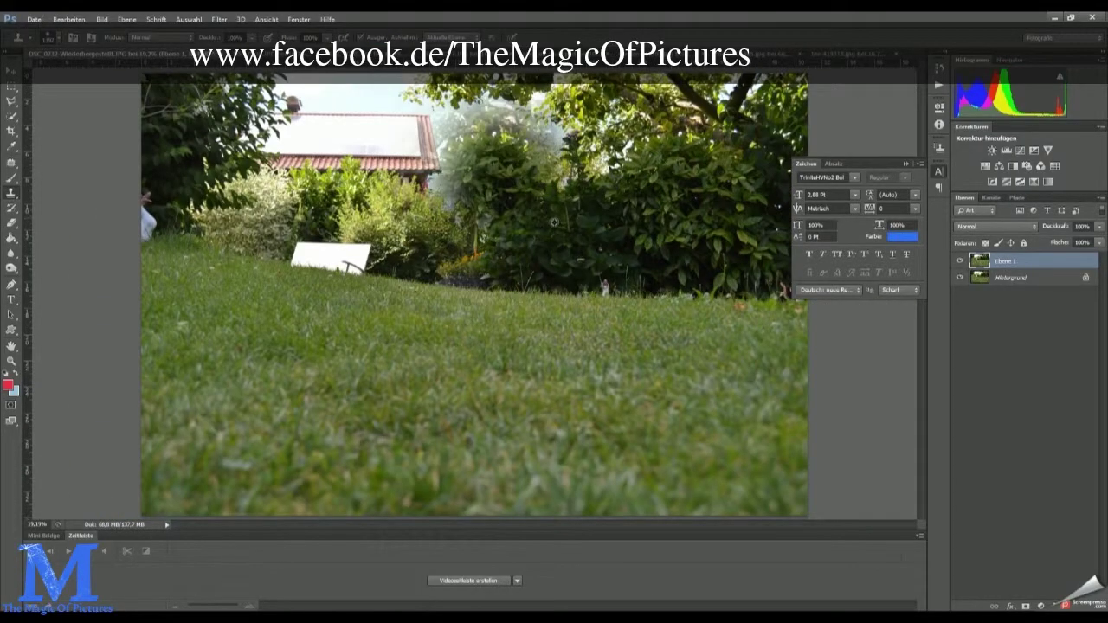
drag(442, 233, 274, 158)
drag(432, 139, 442, 136)
drag(399, 182, 364, 219)
mouse_move(417, 154)
mouse_down()
mouse_move(260, 130)
mouse_move(156, 225)
mouse_up()
Hide the small figure, blend the hedge into the lawn edge, and darken the top hedge and sky gap
drag(190, 260, 398, 277)
drag(554, 259, 658, 294)
drag(174, 121, 416, 95)
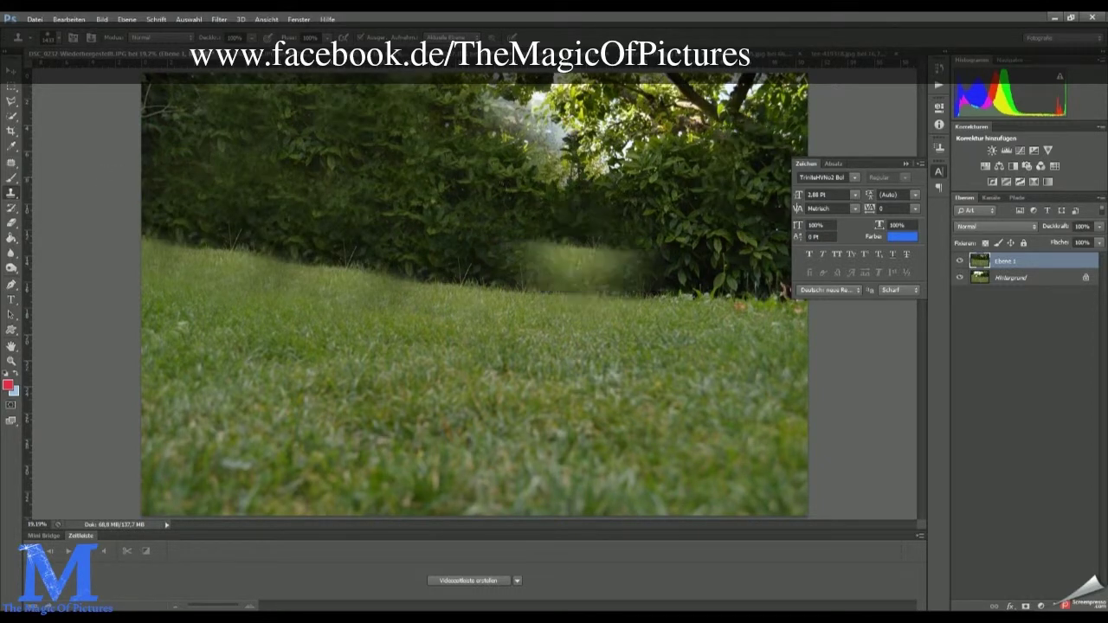
drag(493, 173, 571, 95)
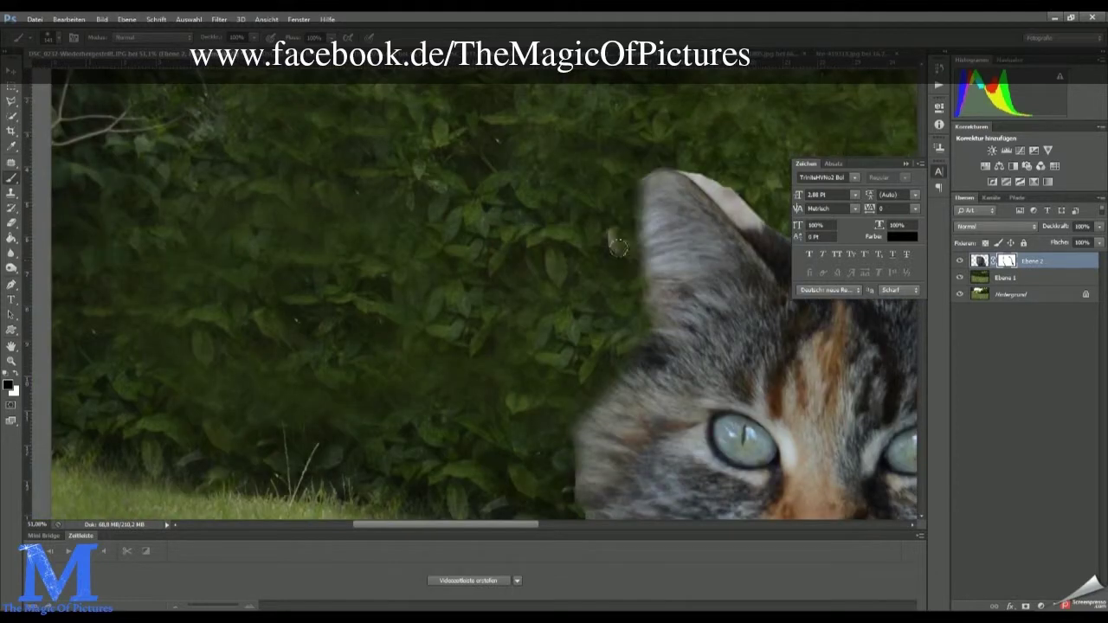
Push the cat's fur outward with Liquify for a rounder, fuller body
drag(617, 248, 555, 404)
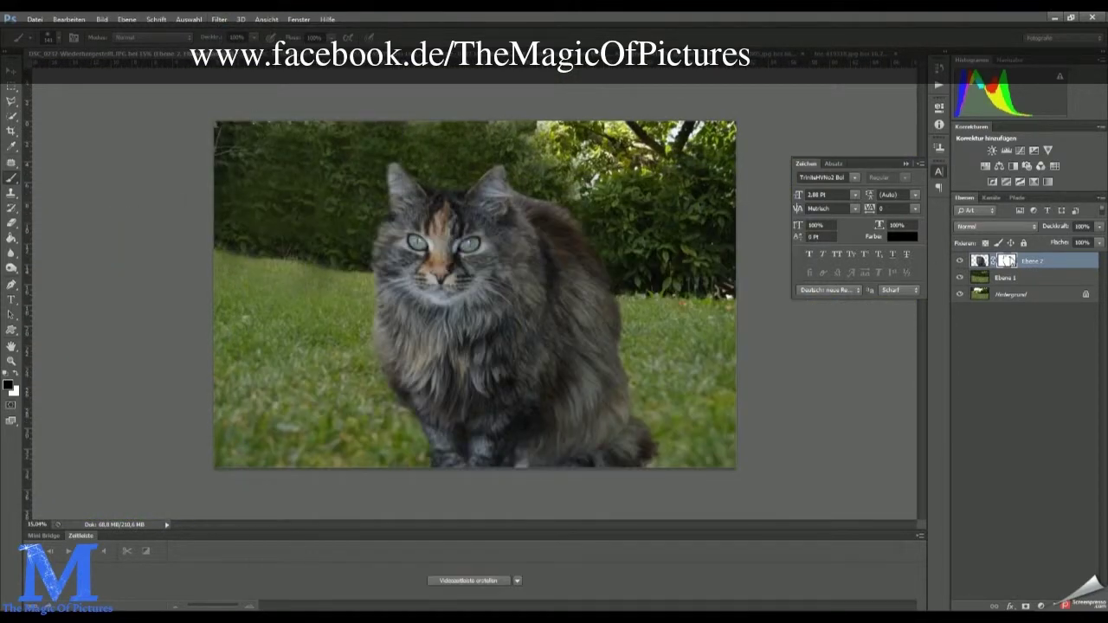
click(218, 19)
click(251, 107)
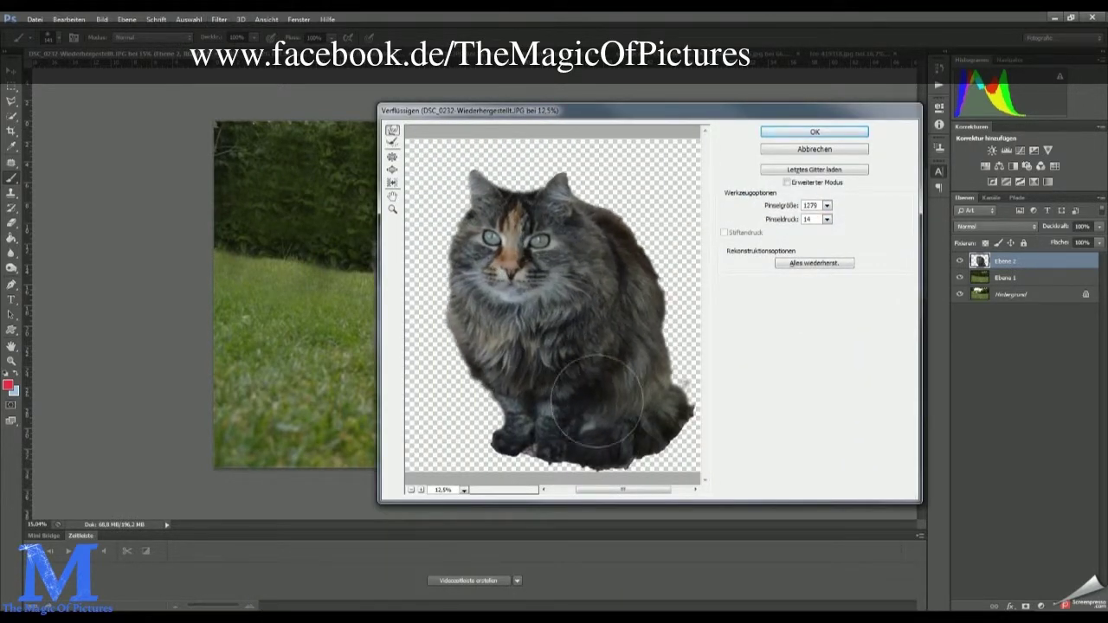
key(Return)
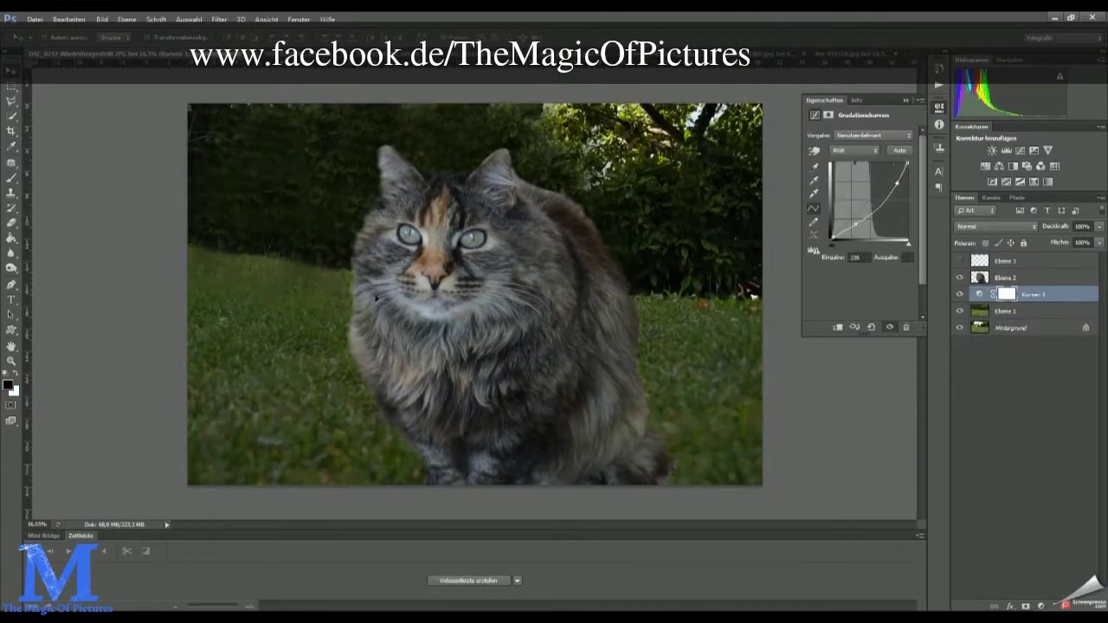
Free Transform the cat layer, tapering its lower half narrower
key(ctrl+t)
key(ctrl+0)
drag(663, 494, 643, 497)
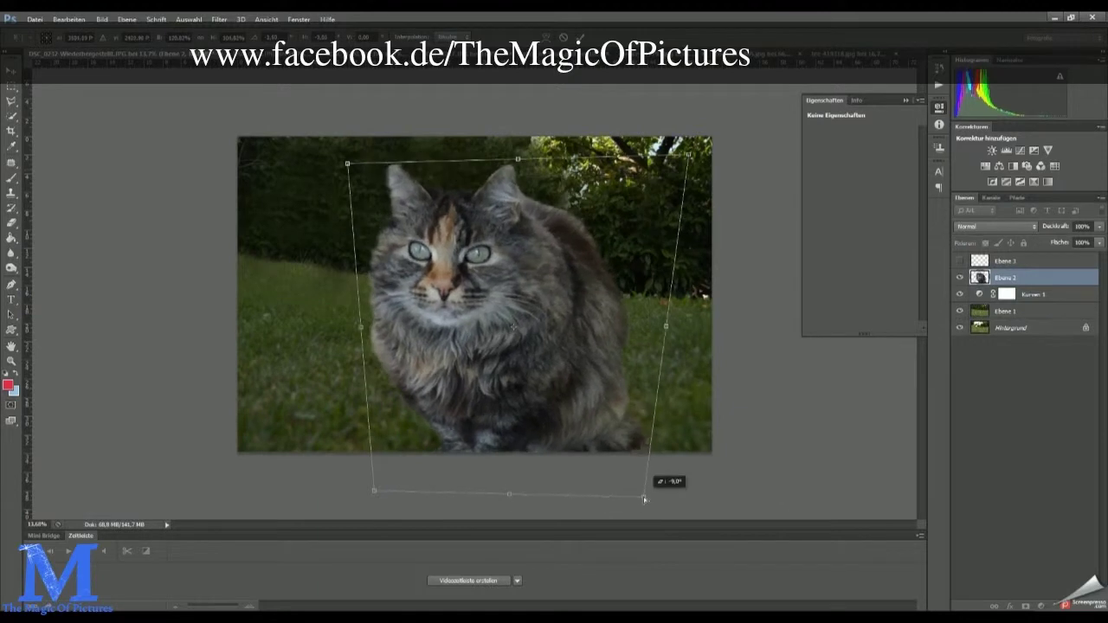
key(Return)
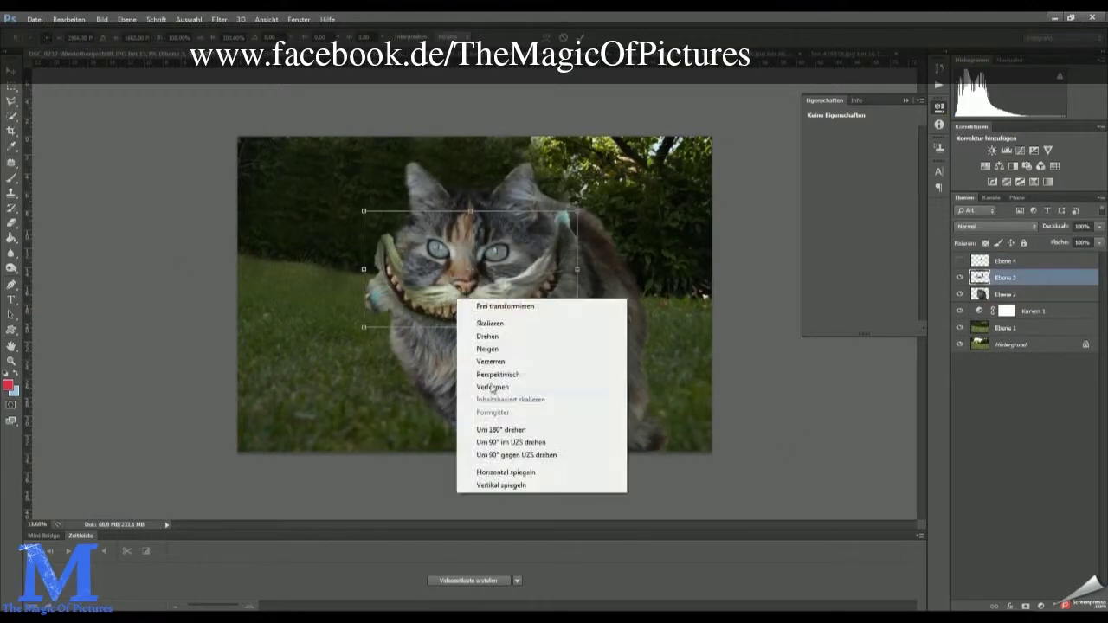
Show the grinning mouth layer and warp the grin across the cat's face
scroll(468, 268, up, 3)
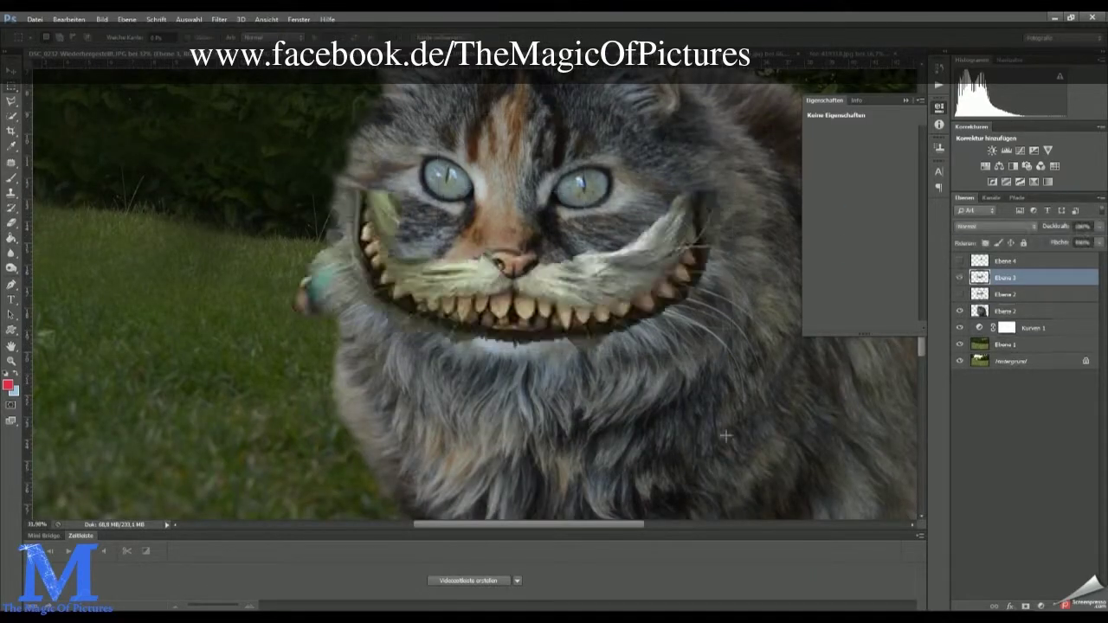
click(959, 277)
click(1004, 277)
drag(292, 321, 331, 332)
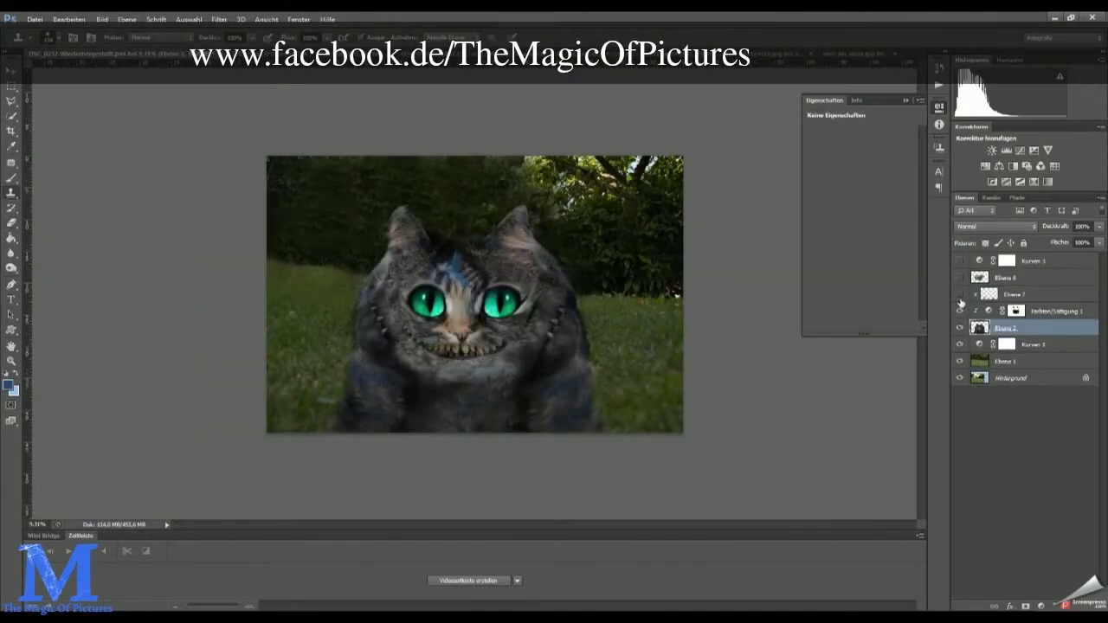
Set the cat's Hue/Saturation adjustment to -68 saturation
click(1045, 312)
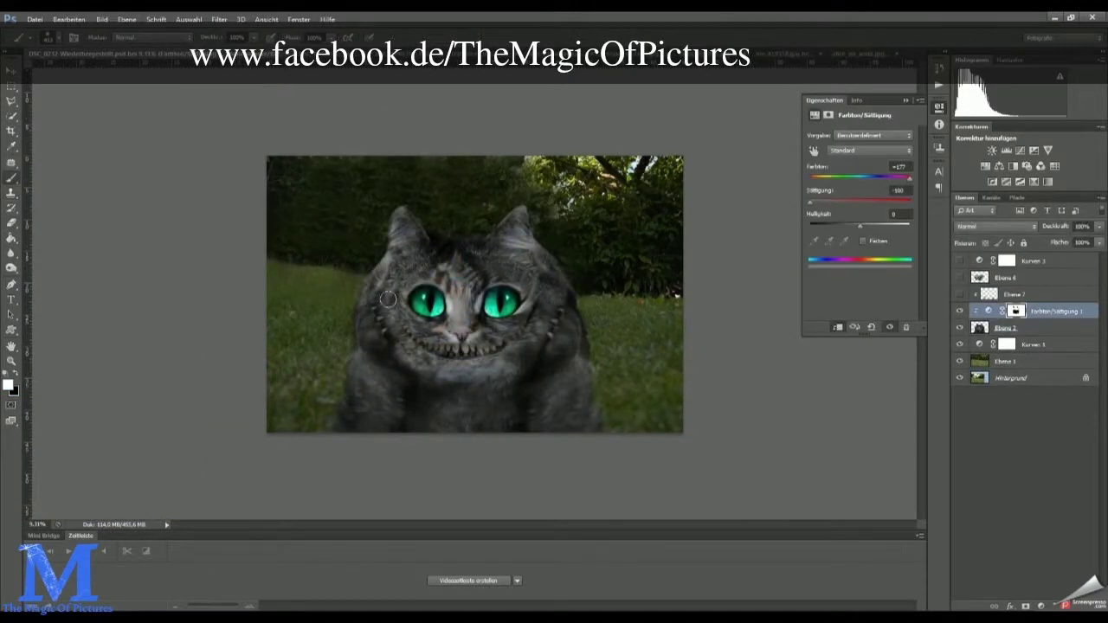
key(ctrl+plus)
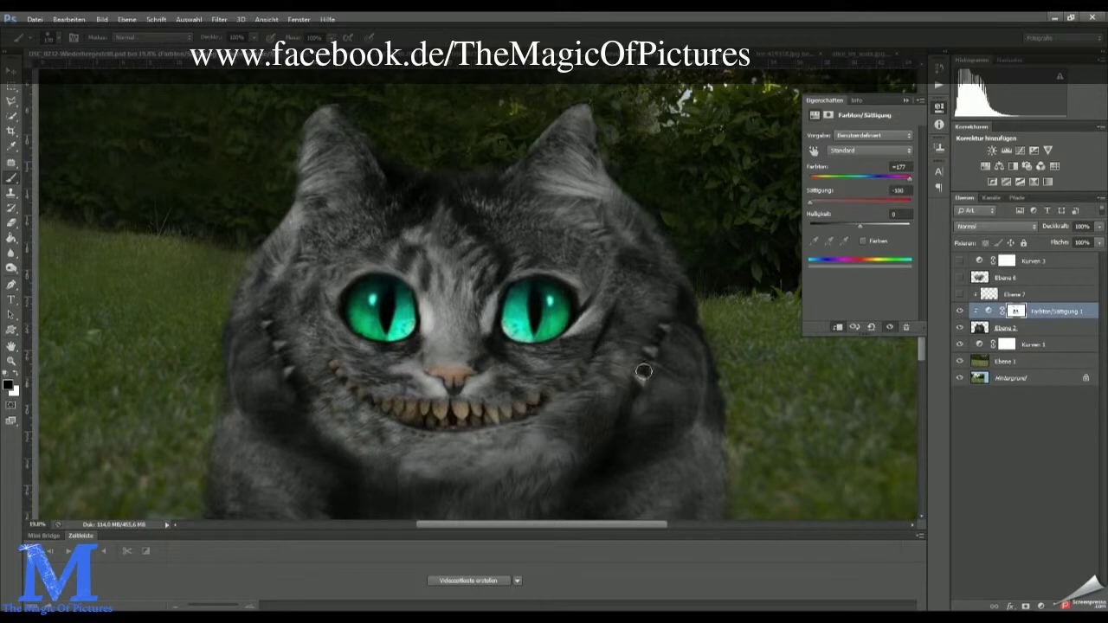
scroll(448, 425, down, 5)
drag(810, 201, 826, 203)
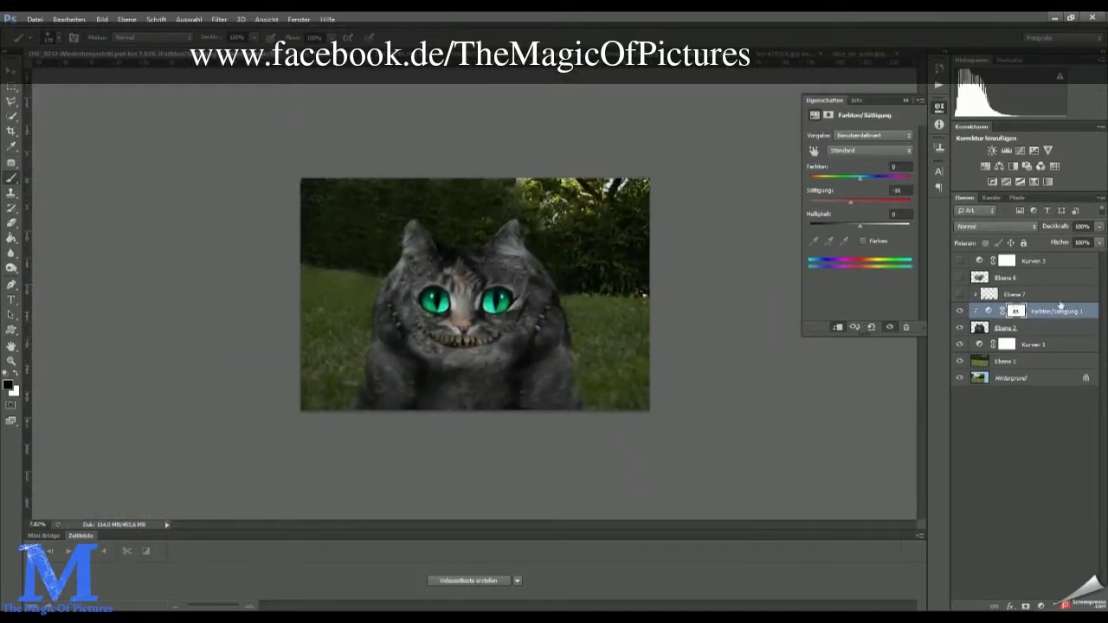
Add a teal tint layer in Overlay mode at 30% opacity, clipped to the cat
key(ctrl+shift+alt+n)
click(996, 226)
click(986, 369)
key(ctrl+alt+g)
drag(1093, 244, 1053, 243)
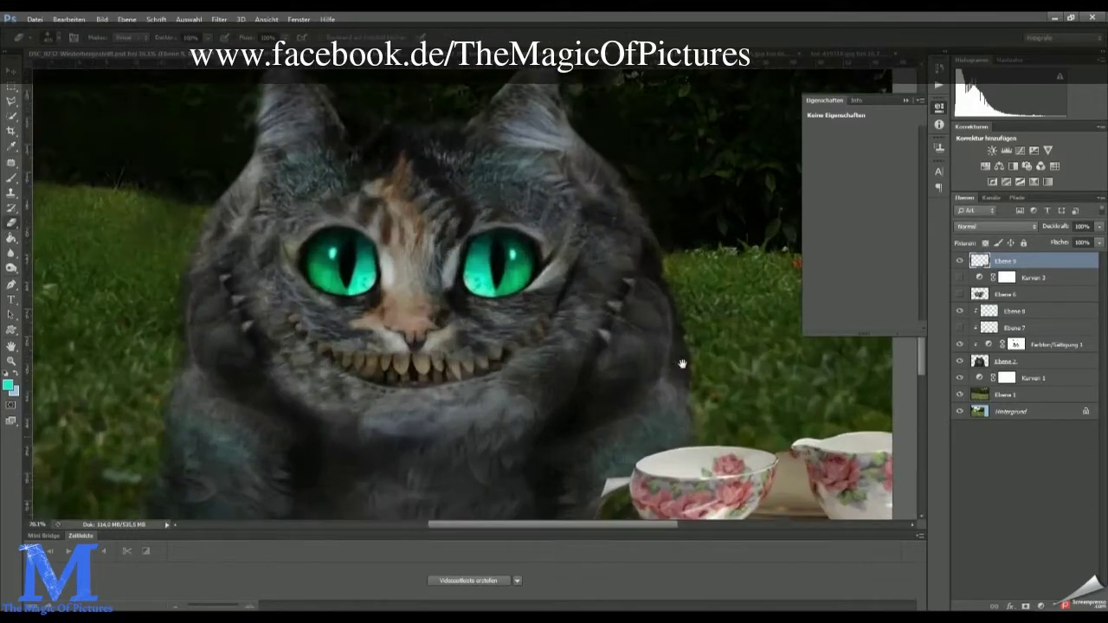
Commit the pasted teacup and jug and brighten the tea set with a Curves lift
key(Escape)
key(Return)
key(b)
scroll(524, 345, up, 5)
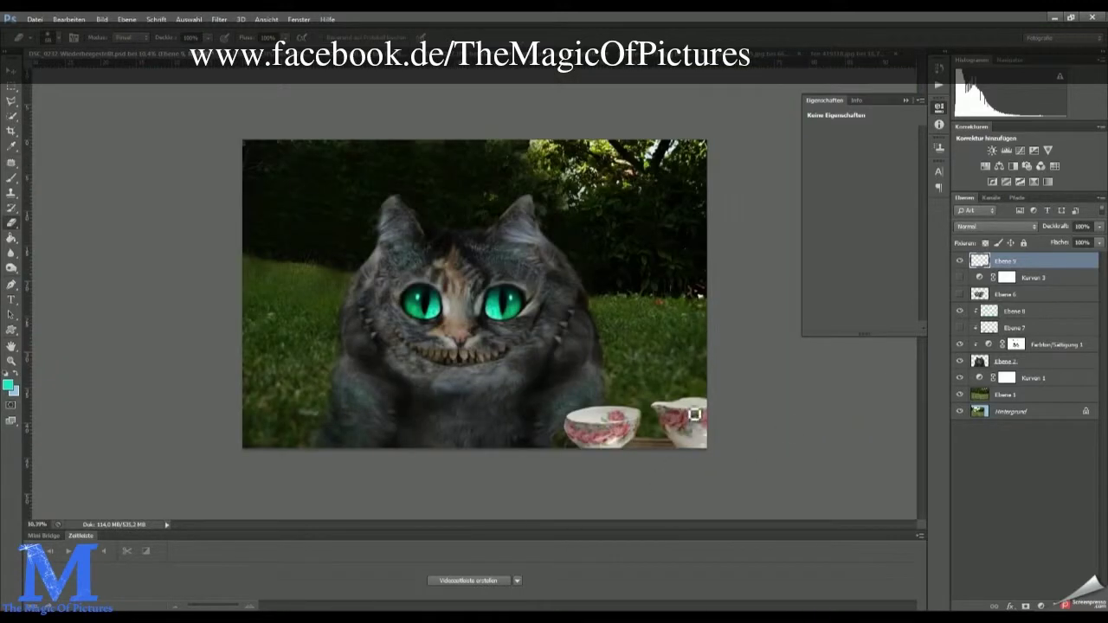
drag(862, 220, 875, 206)
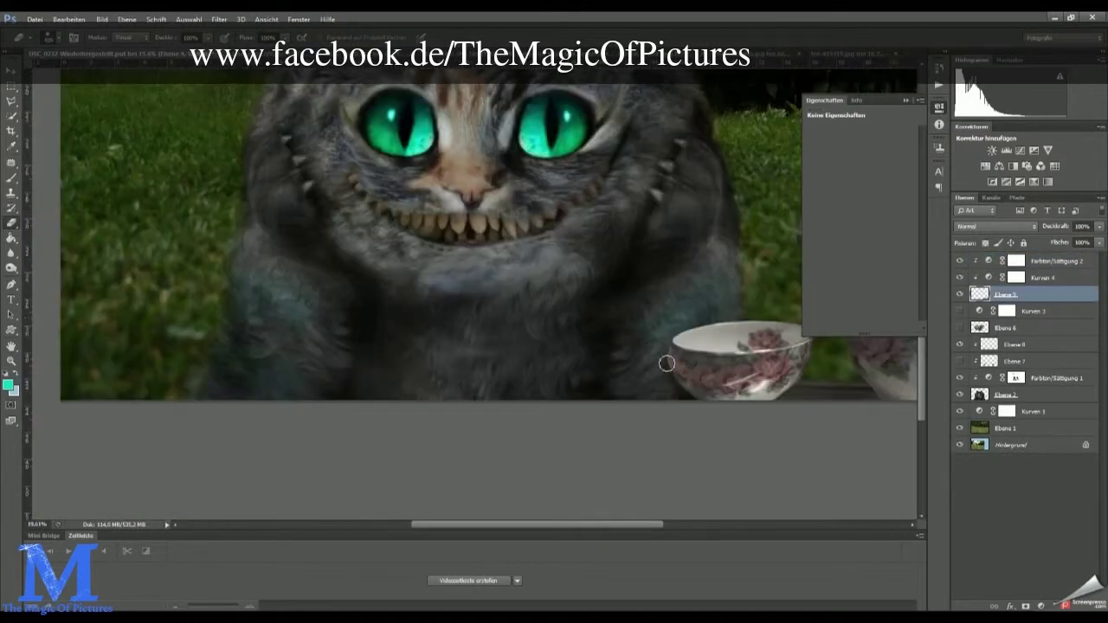
key(ctrl+t)
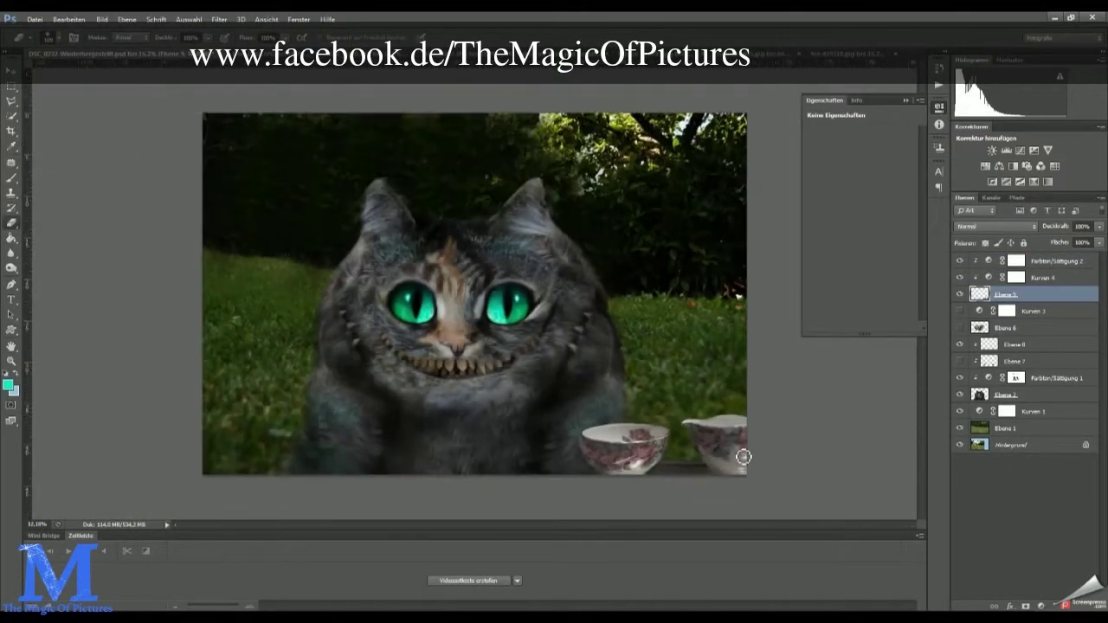
Fill a dark tabletop strip along the bottom and move it below Ebene 6
click(9, 384)
click(836, 200)
key(alt+BackSpace)
key(ctrl+t)
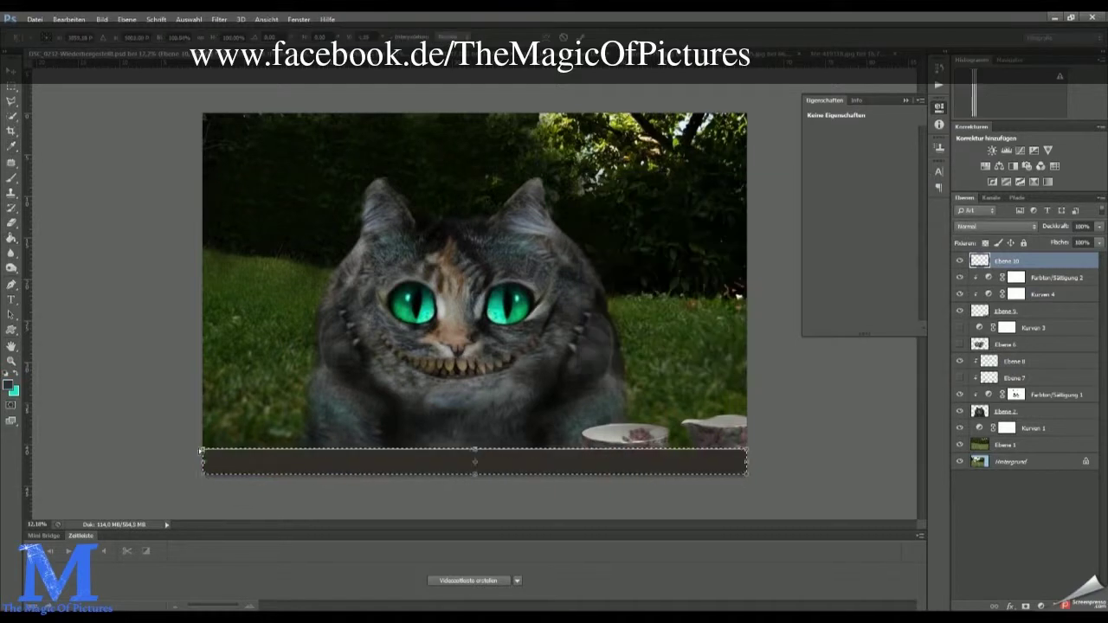
key(Return)
key(ctrl+bracketleft)
key(ctrl+bracketleft)
key(ctrl+bracketleft)
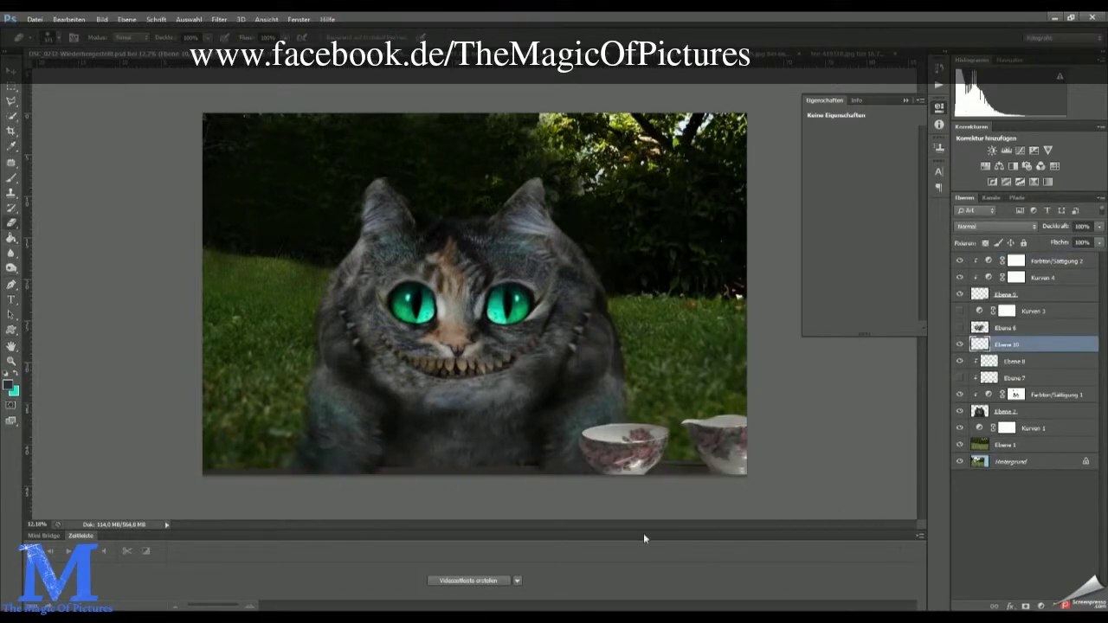
Copy the teapot from the tea-set photo and place it, shrunk, at the bottom left
click(831, 53)
key(ctrl+c)
key(ctrl+Tab)
key(ctrl+v)
key(ctrl+t)
drag(364, 322, 318, 370)
key(Return)
Erase the teapot's edges and add a new empty layer lower in the stack
key(e)
scroll(151, 388, up, 5)
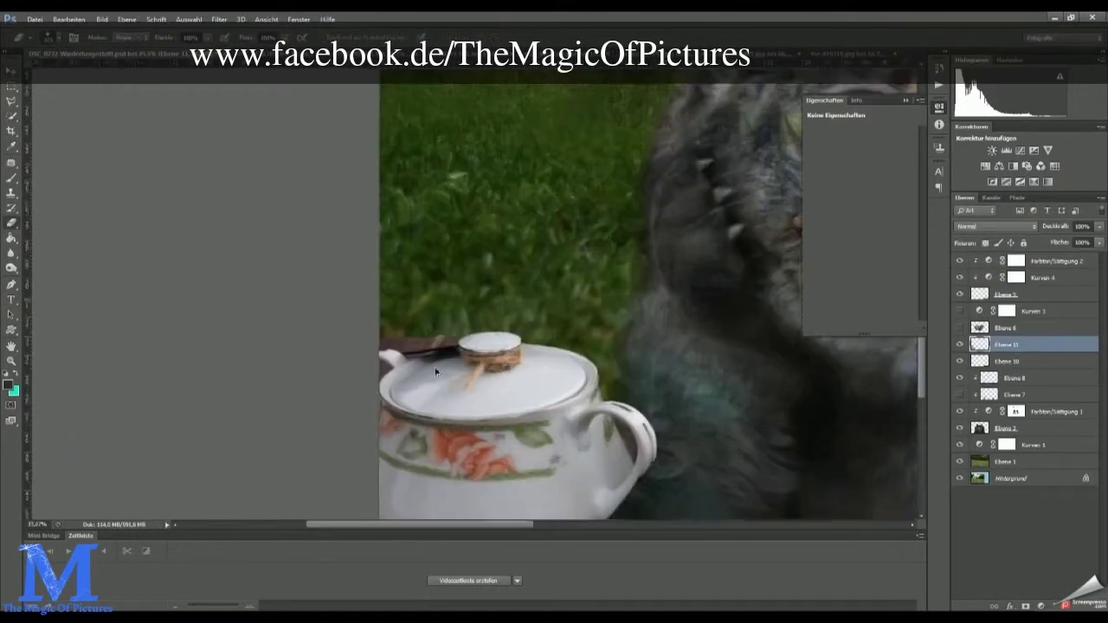
scroll(377, 398, down, 3)
scroll(460, 446, right, 3)
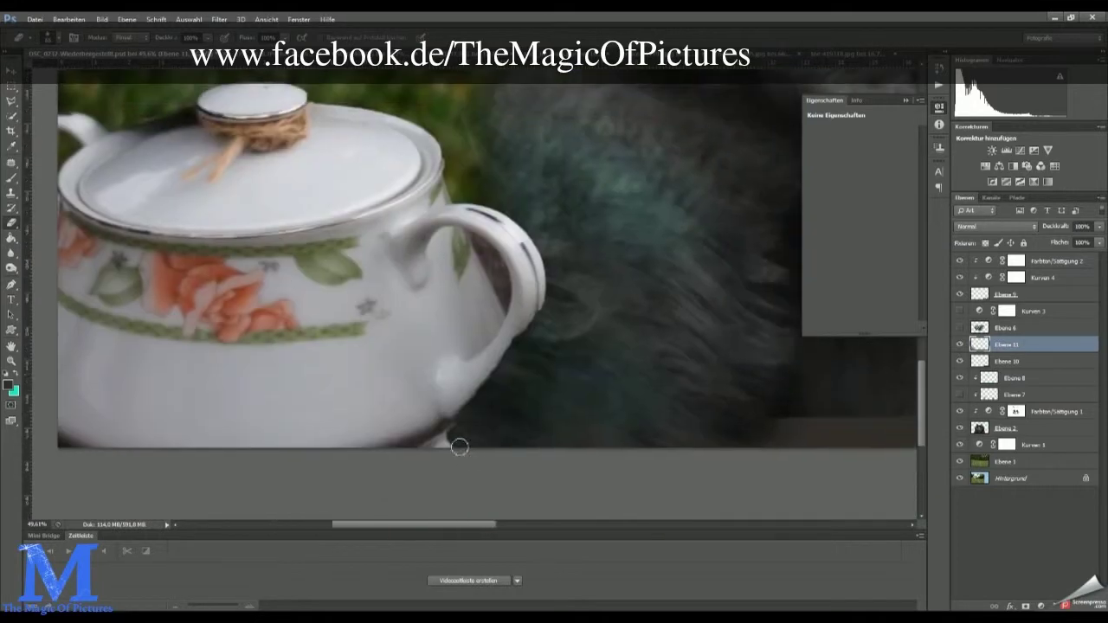
key(ctrl+0)
click(1033, 311)
right_click(1033, 311)
drag(1028, 310, 1028, 312)
key(b)
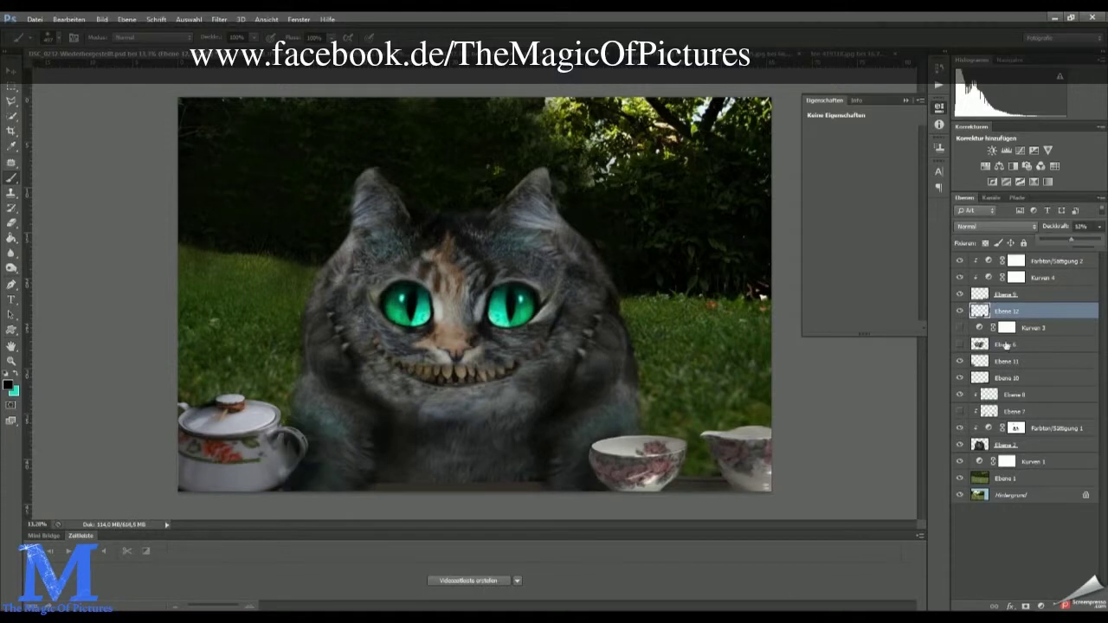
Enlarge the garden background layer Ebene 1 to about 128%
key(ctrl+shift+alt+n)
click(1004, 495)
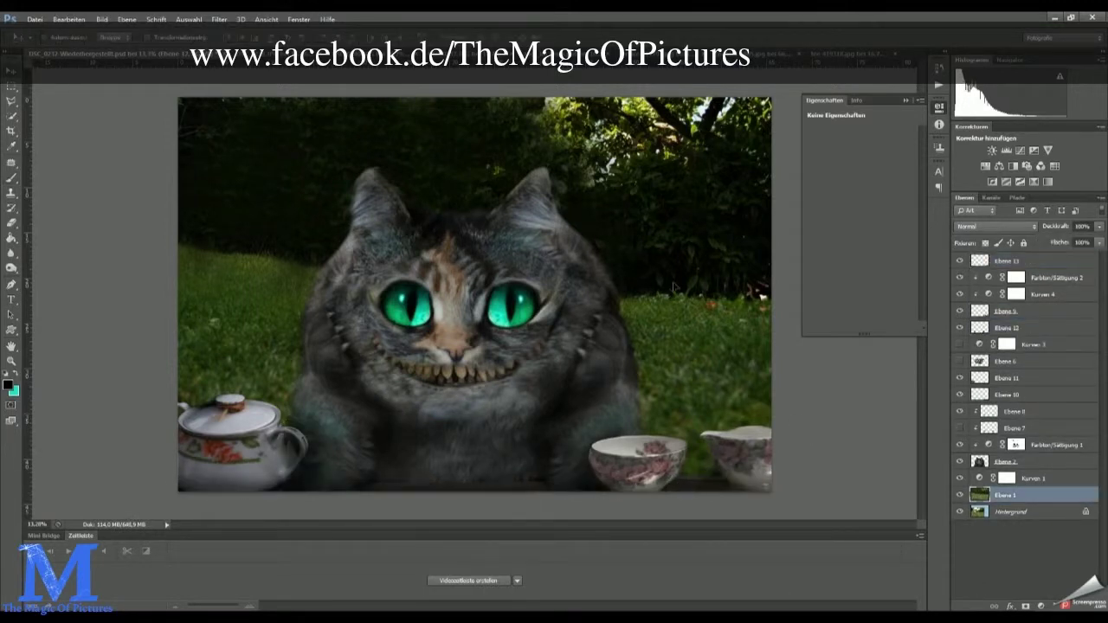
key(ctrl+t)
mouse_move(554, 286)
mouse_down()
mouse_move(695, 179)
mouse_move(632, 182)
mouse_up()
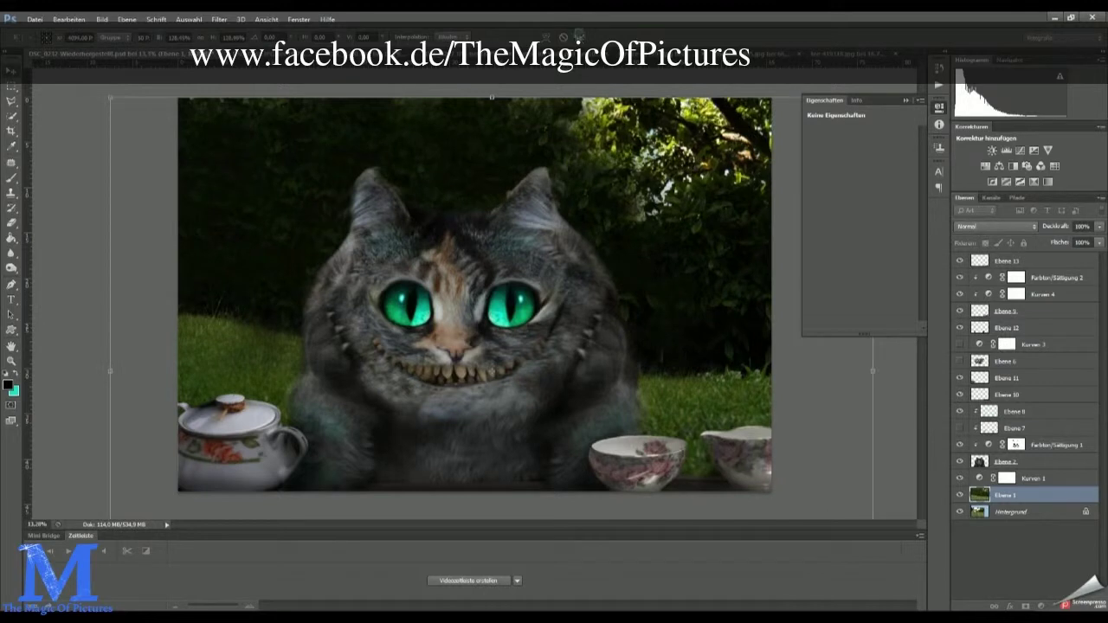
Rotate the teapot layer to tilt it slightly
click(221, 473)
key(ctrl+t)
key(ctrl+minus)
drag(121, 400, 342, 511)
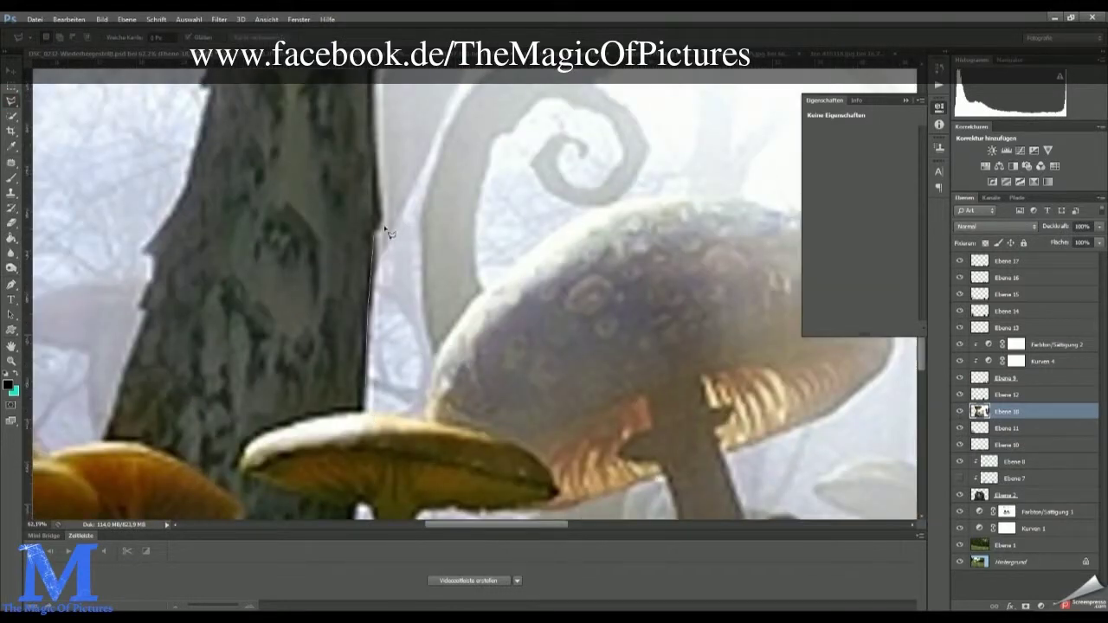
Cut out the mushroom and tree trunk and fit them into the top-left corner
drag(375, 80, 323, 329)
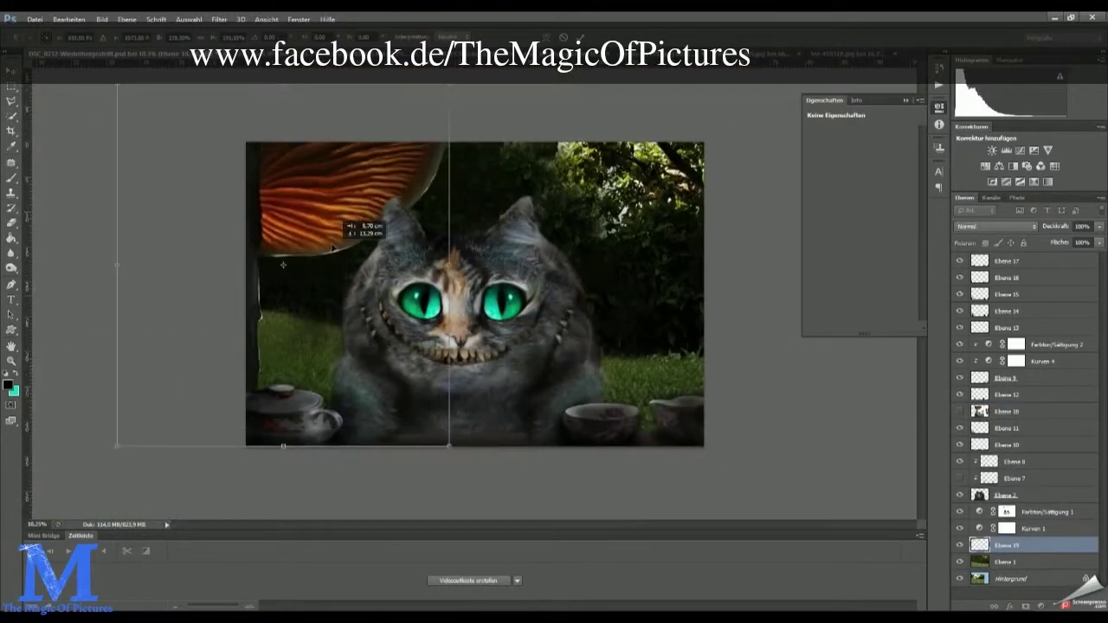
drag(332, 249, 277, 215)
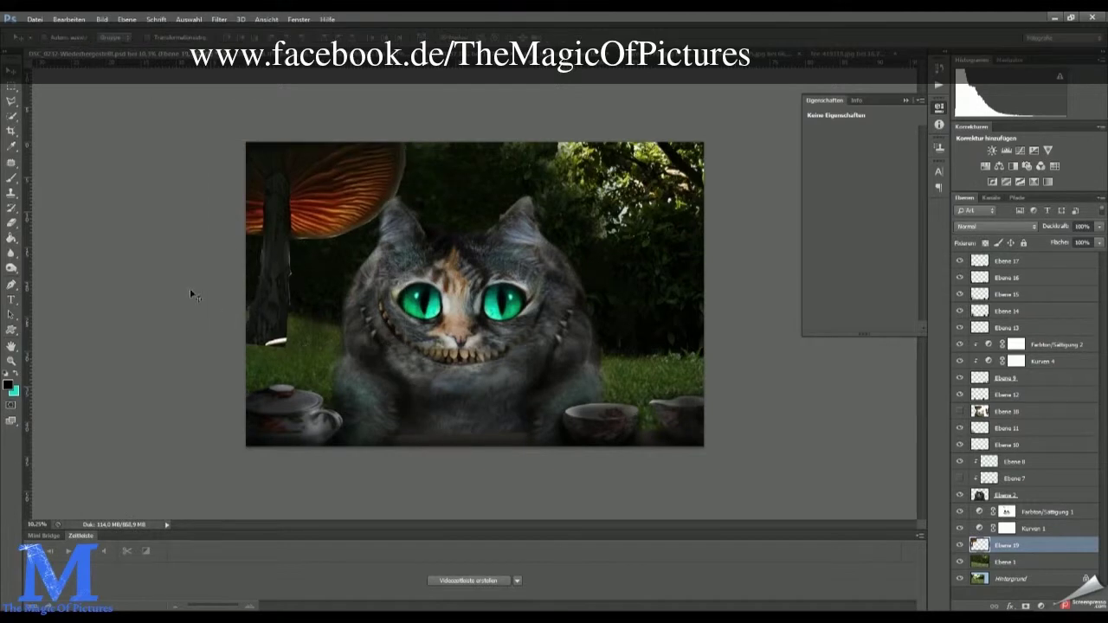
key(ctrl+j)
key(ctrl+t)
Skew the trunk layer into shape over the mushroom
key(ctrl+e)
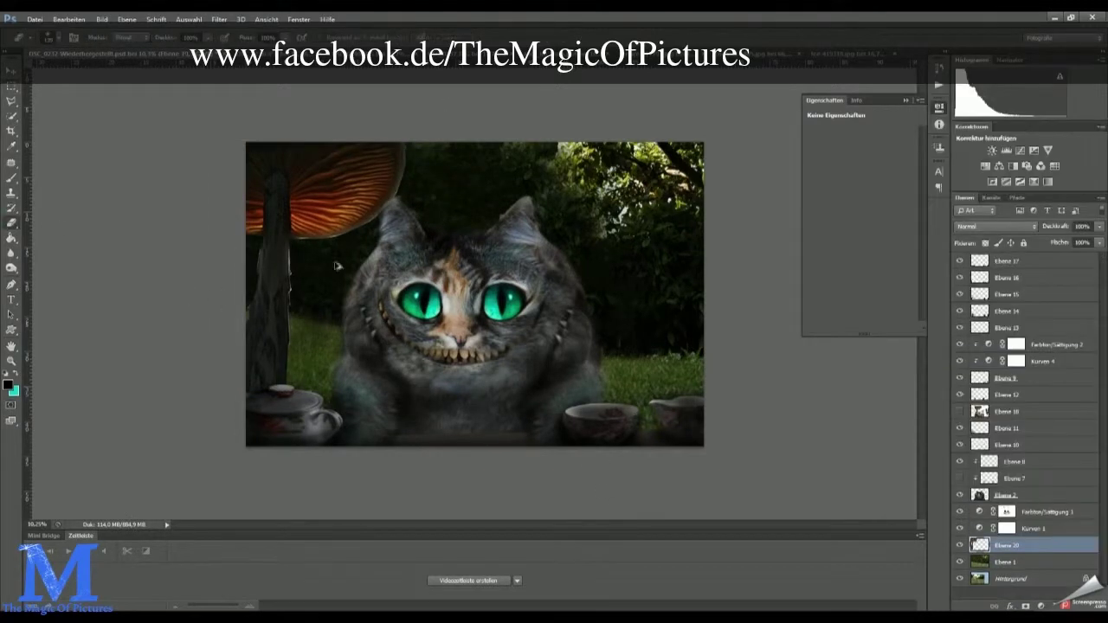
key(b)
scroll(198, 420, up, 1)
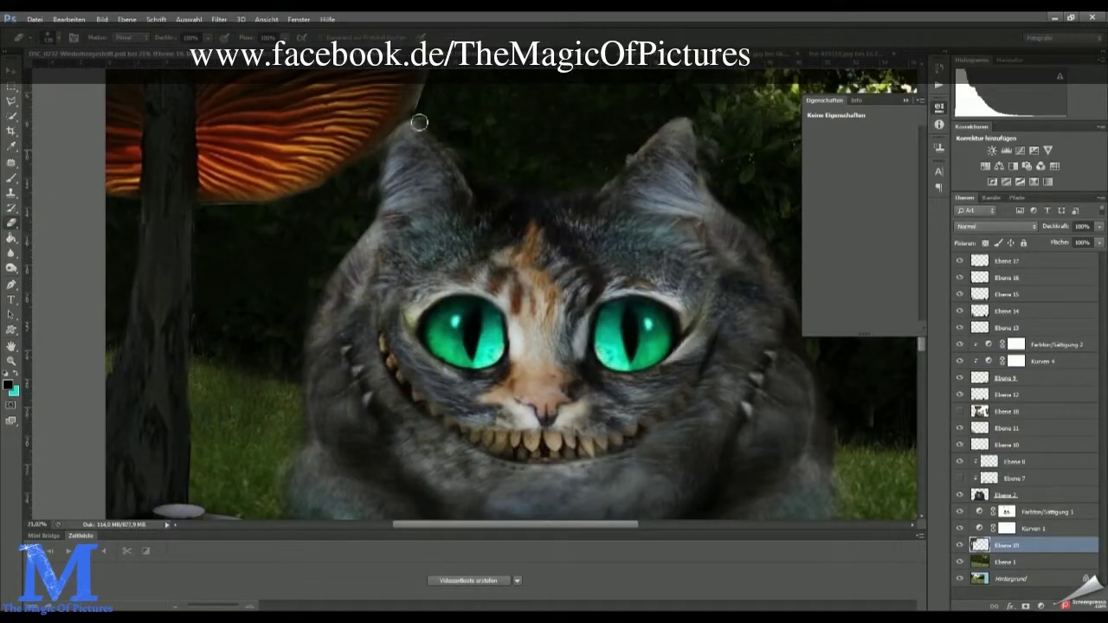
scroll(230, 371, up, 1)
scroll(190, 413, down, 2)
scroll(404, 388, down, 1)
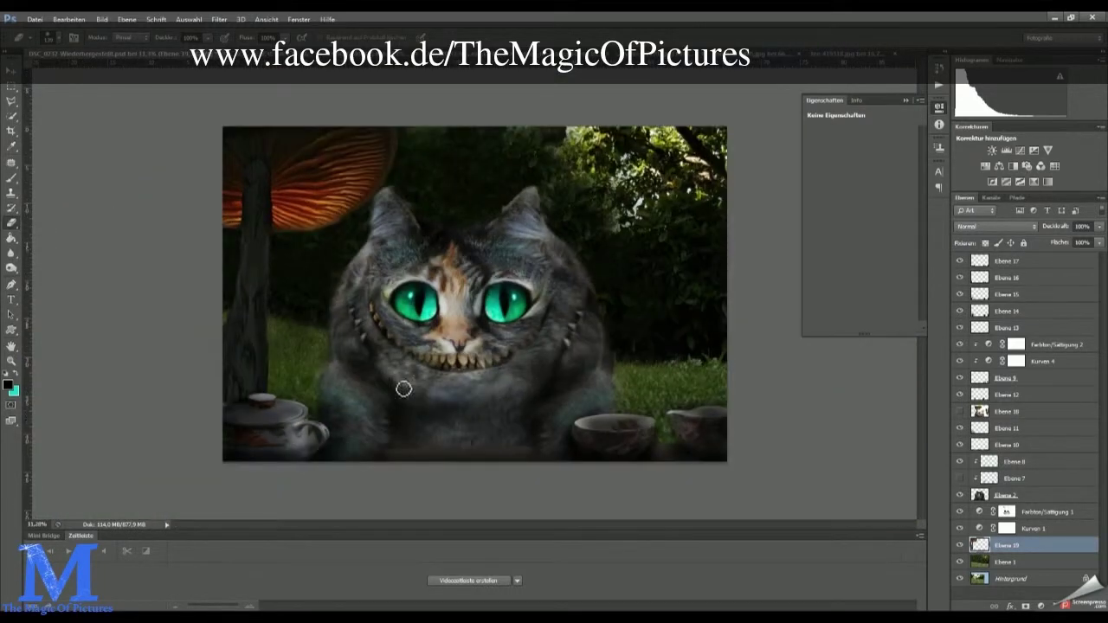
drag(399, 447, 288, 340)
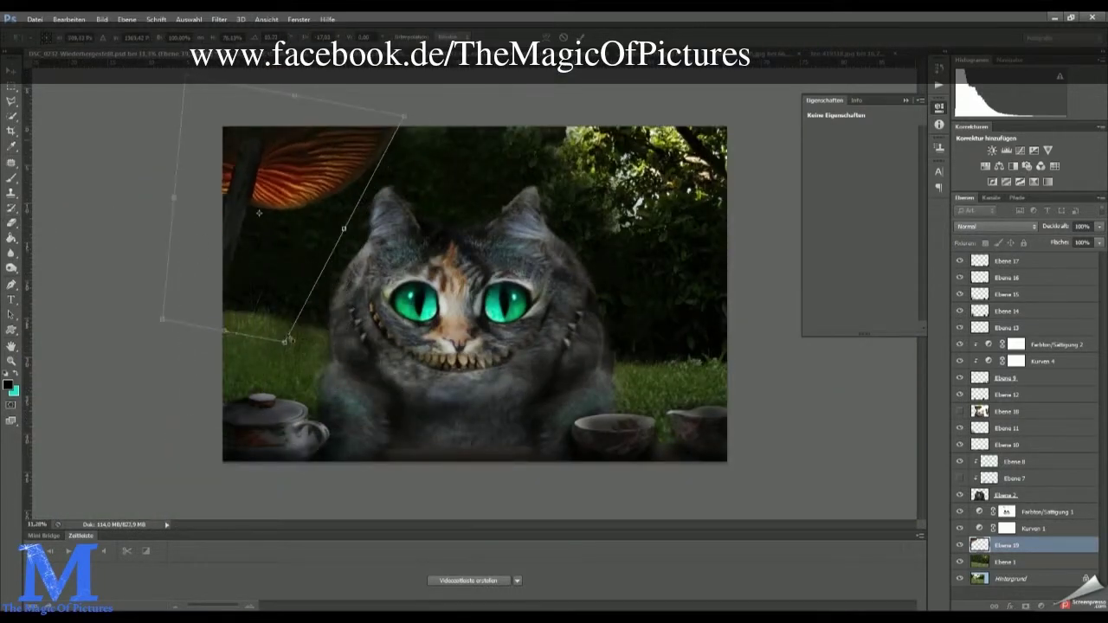
Add a Hue/Saturation adjustment at -63 saturation and a warming Photo Filter
click(984, 166)
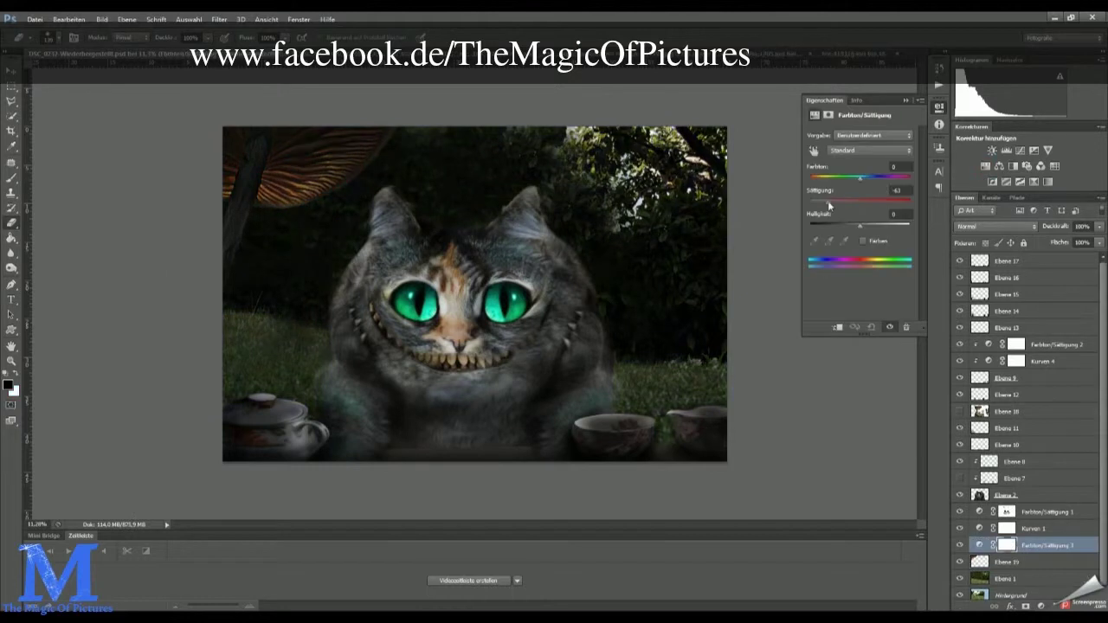
click(1041, 166)
drag(827, 184, 876, 187)
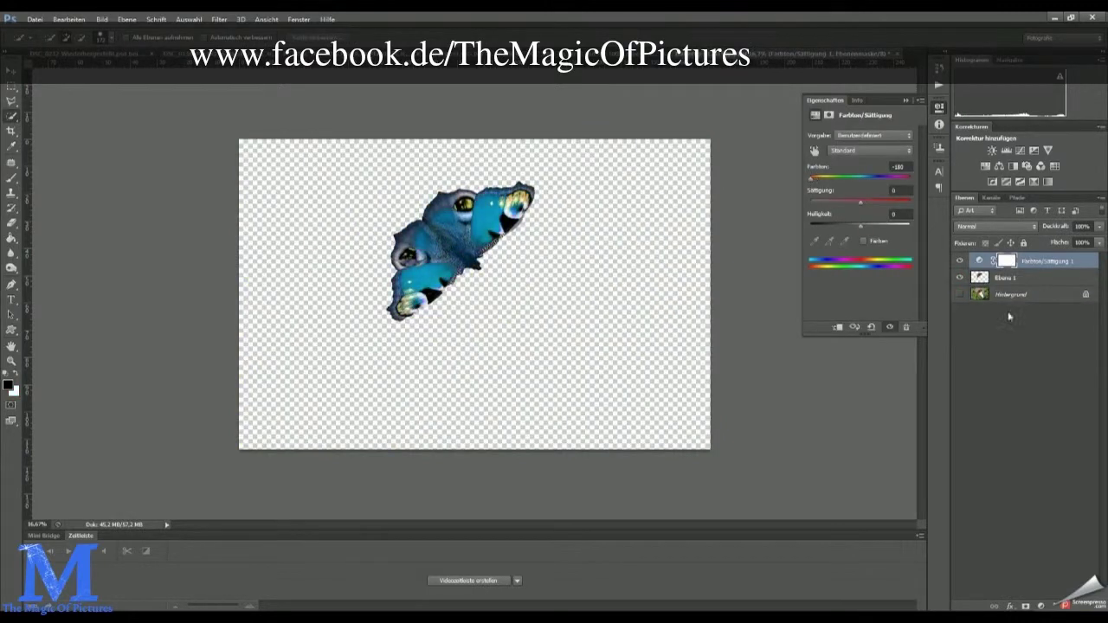
Shift the butterfly's hue from blue to green
drag(812, 177, 839, 180)
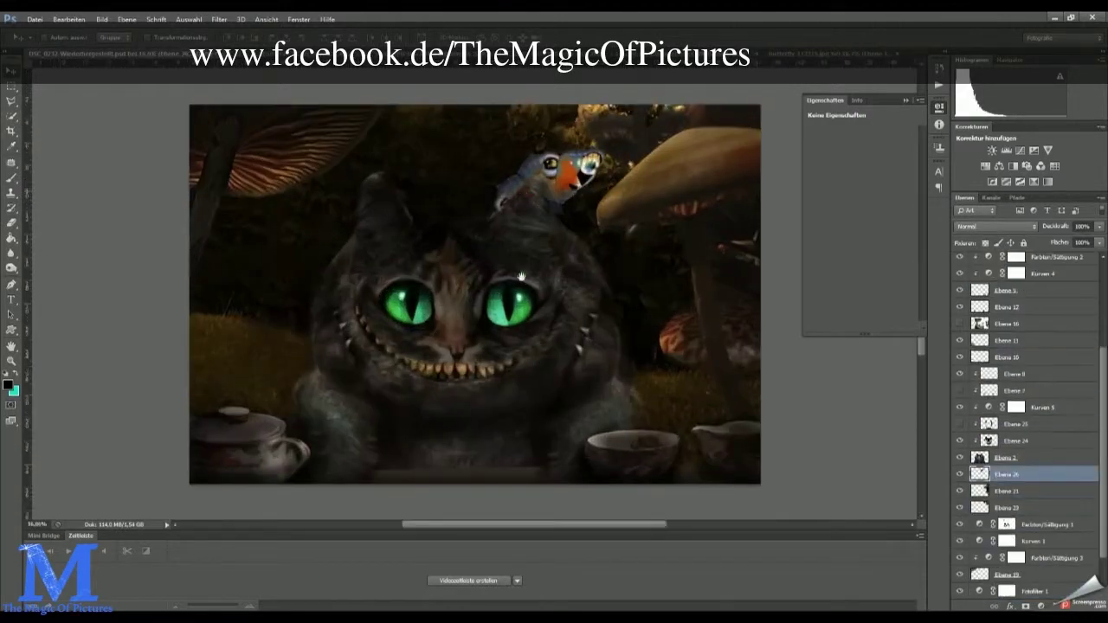
scroll(521, 276, up, 3)
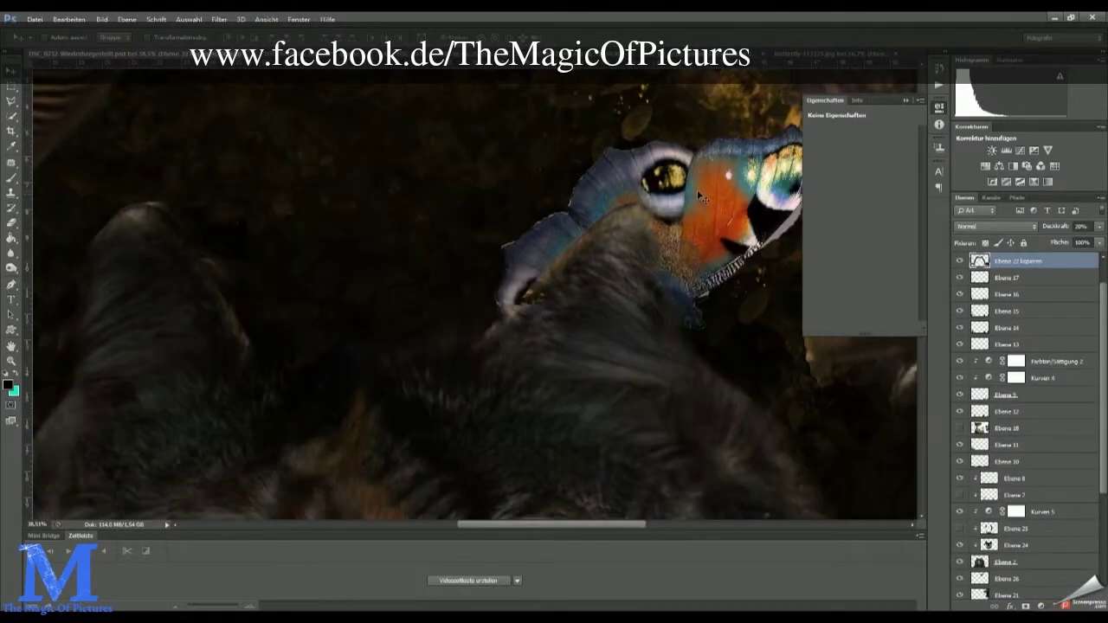
scroll(1041, 470, down, 1)
Rotate, scale and move the butterfly up beside the cat's right ear
key(ctrl+t)
drag(831, 454, 519, 450)
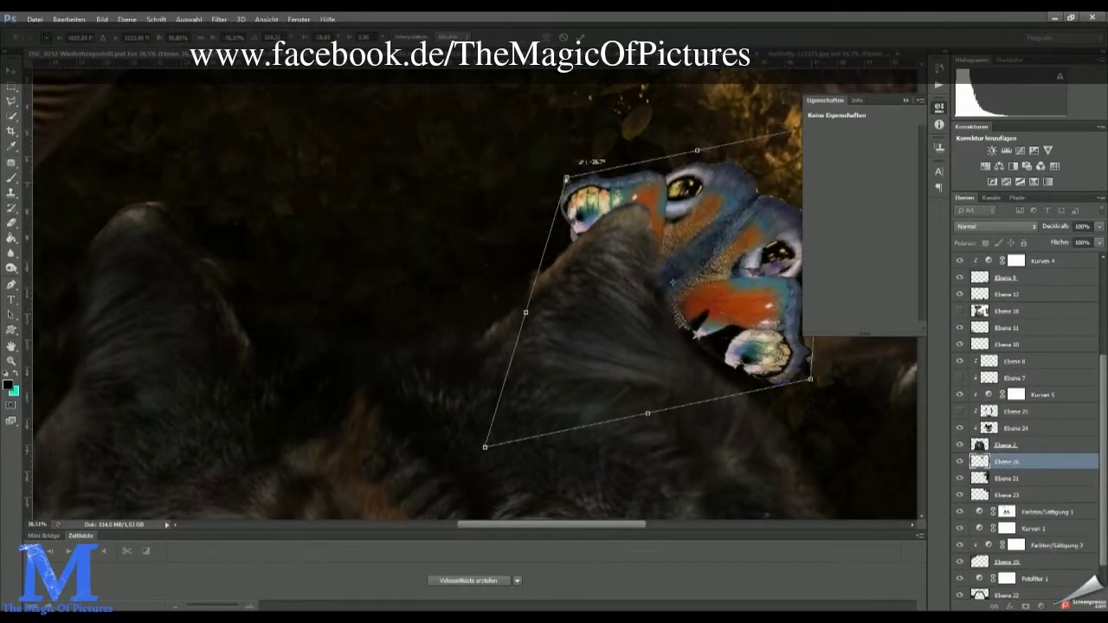
mouse_move(520, 199)
mouse_down()
mouse_move(464, 140)
mouse_move(554, 259)
mouse_up()
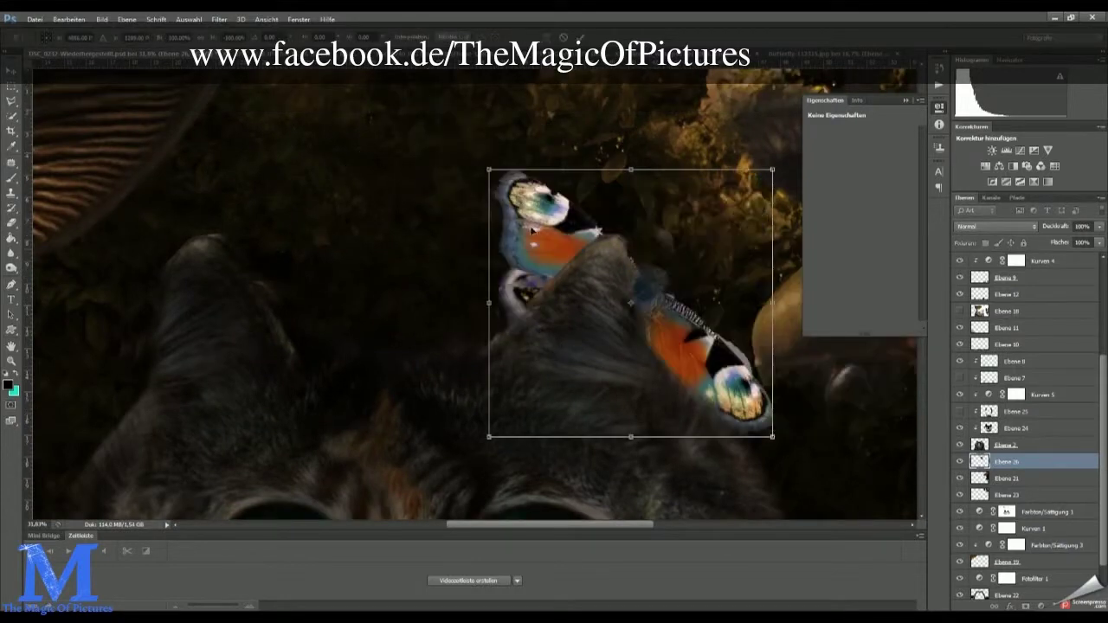
scroll(554, 259, up, 3)
drag(638, 191, 586, 235)
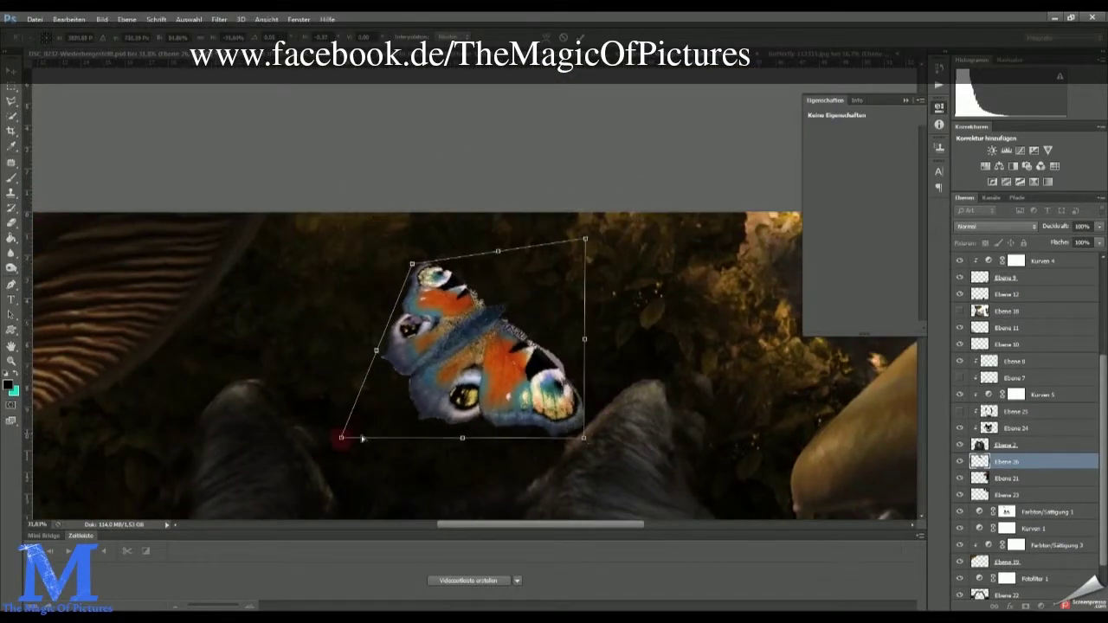
key(Return)
Erase the butterfly's stray edges
key(e)
scroll(484, 346, up, 1)
scroll(526, 368, up, 3)
right_click(495, 303)
key(Escape)
scroll(701, 470, down, 3)
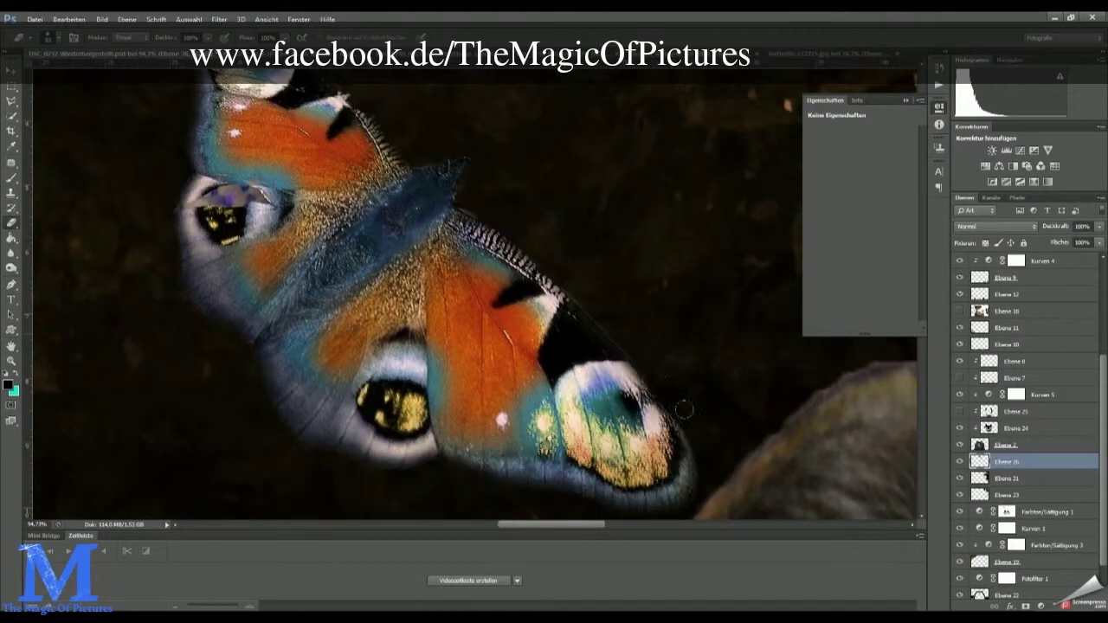
scroll(684, 408, down, 4)
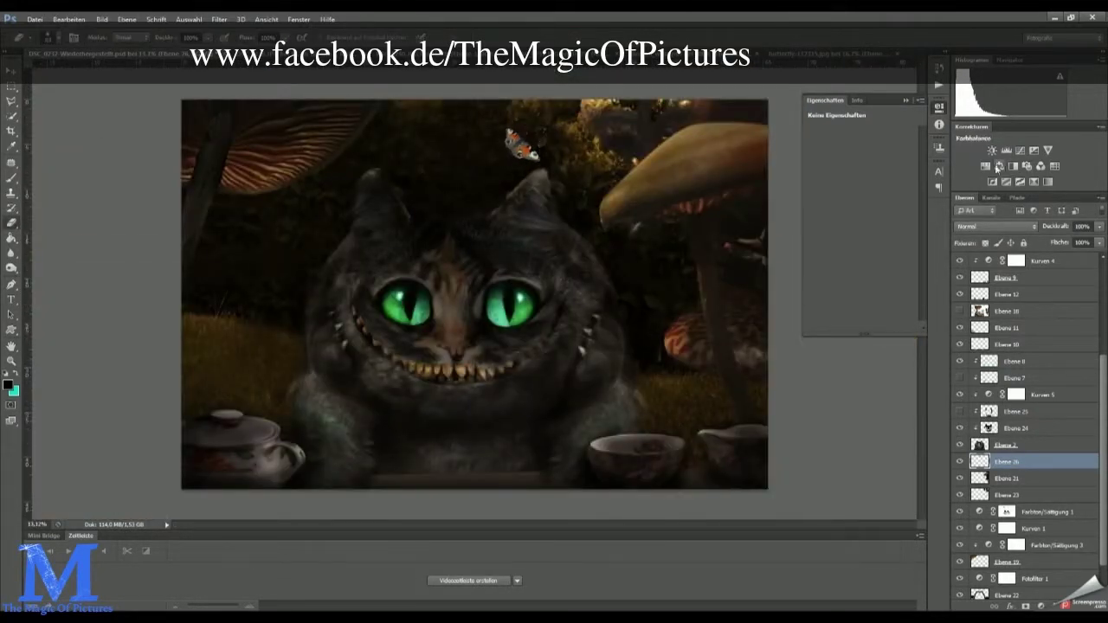
Add a Gradient Map to the butterfly with a brown start stop and orange end stop
click(1022, 182)
click(855, 138)
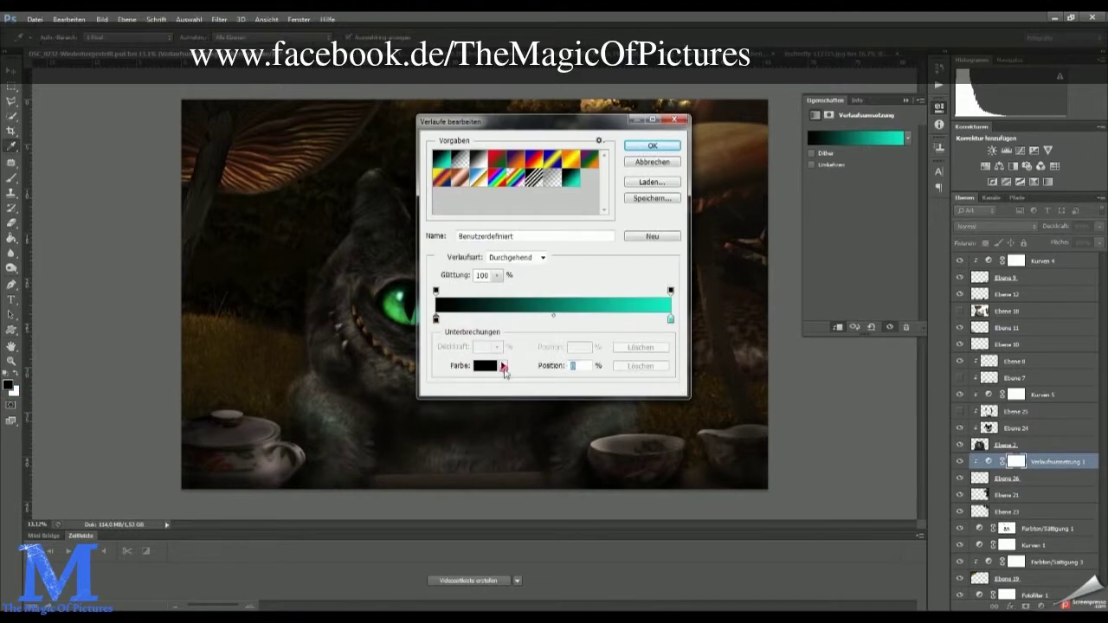
click(497, 366)
click(290, 508)
click(408, 372)
drag(554, 121, 309, 101)
double_click(426, 298)
click(169, 441)
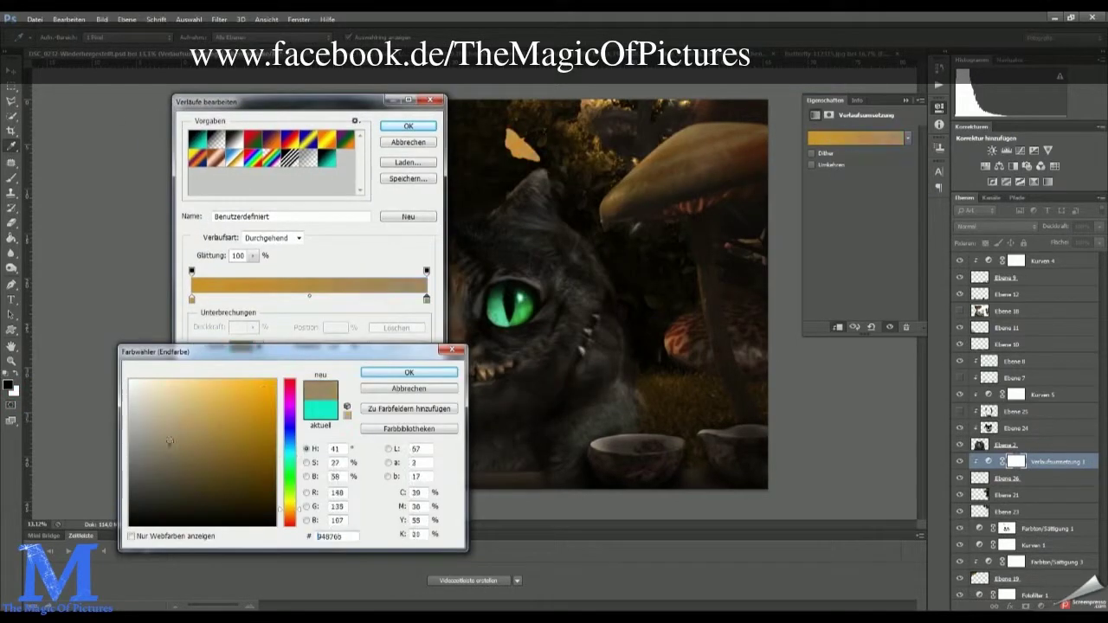
click(226, 479)
Add further colour stops, including black, and finish the gold gradient
click(408, 372)
double_click(232, 299)
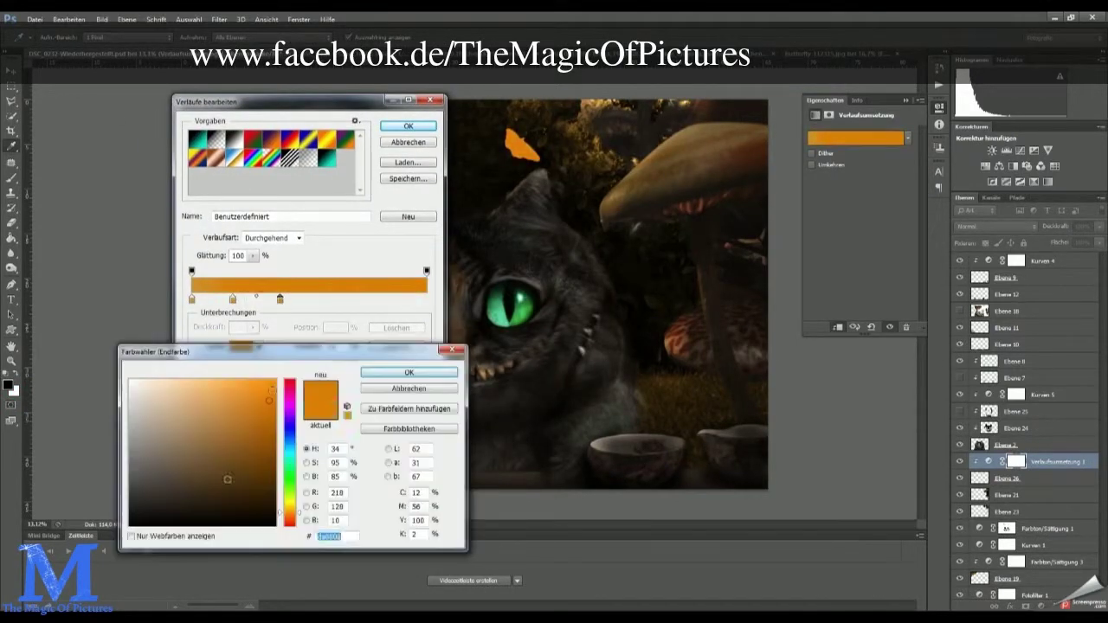
click(408, 372)
click(342, 298)
double_click(342, 298)
click(408, 372)
double_click(410, 299)
click(173, 504)
click(408, 372)
double_click(191, 298)
click(407, 372)
Lower the Gradient Map's opacity and select butterfly layer Ebene 26
click(407, 126)
scroll(532, 143, up, 5)
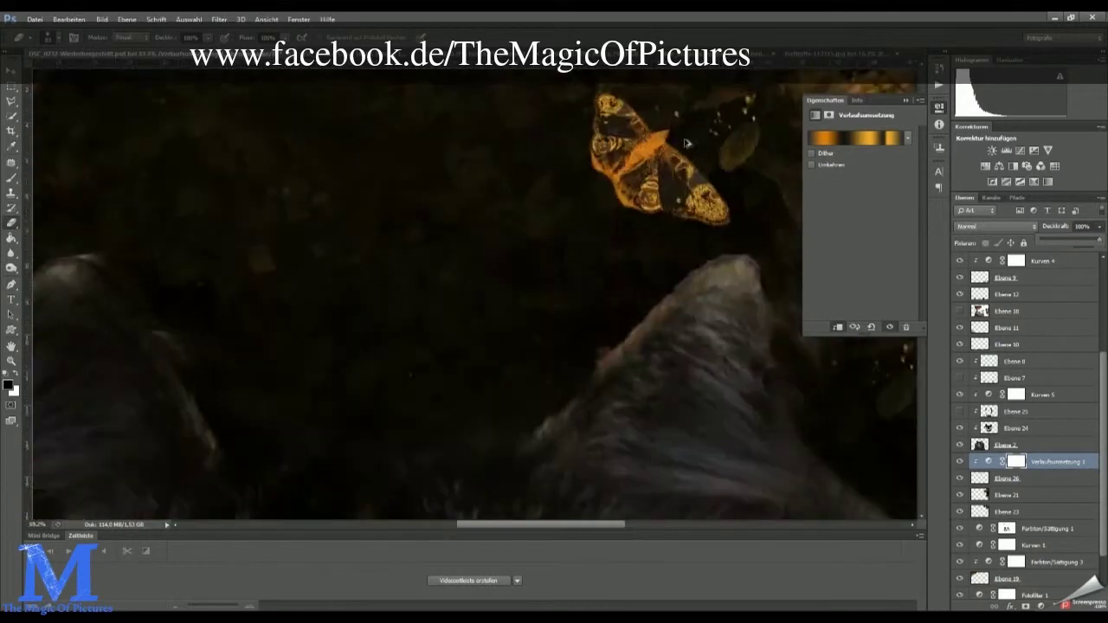
click(1007, 477)
scroll(675, 294, down, 2)
Add a clipped layer and give the butterfly an orange Soft Light stroke
key(ctrl+shift+alt+n)
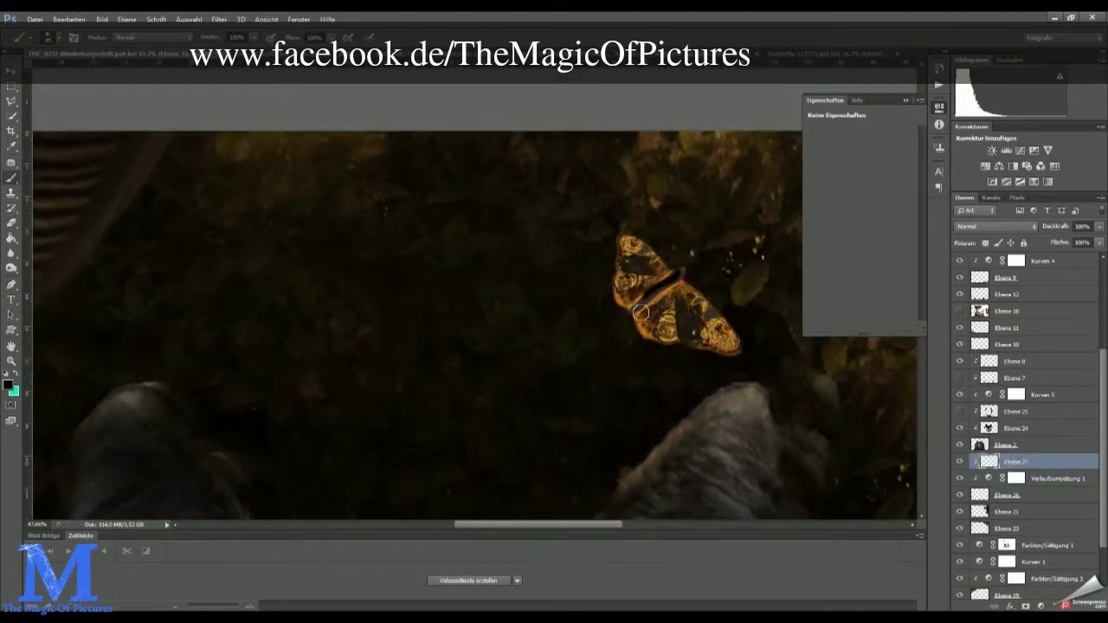
scroll(675, 294, down, 2)
double_click(1056, 444)
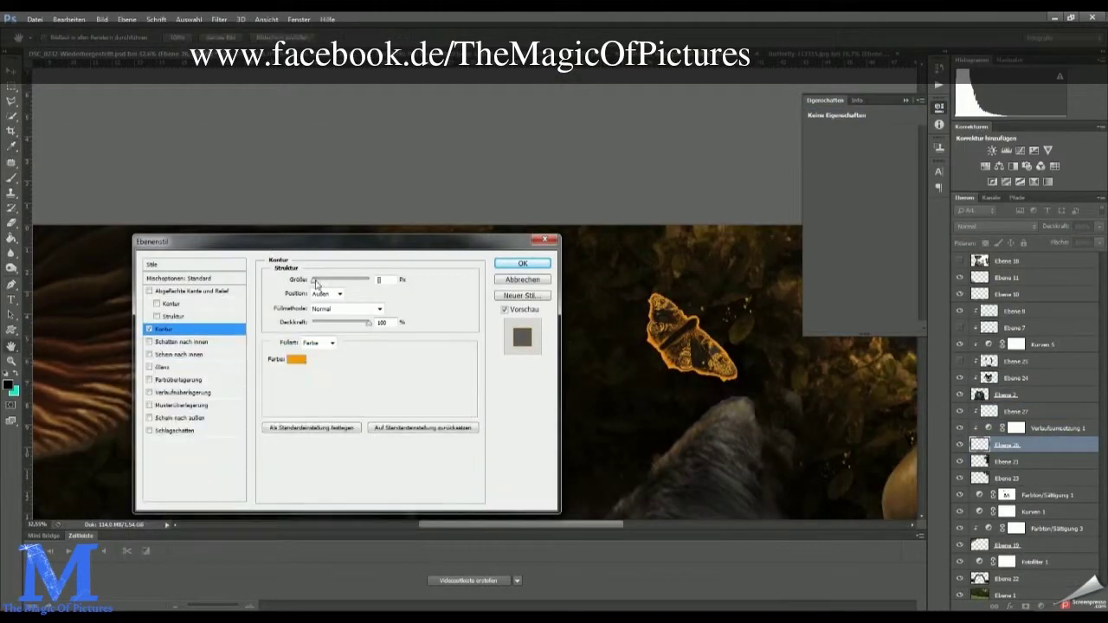
click(379, 309)
click(334, 487)
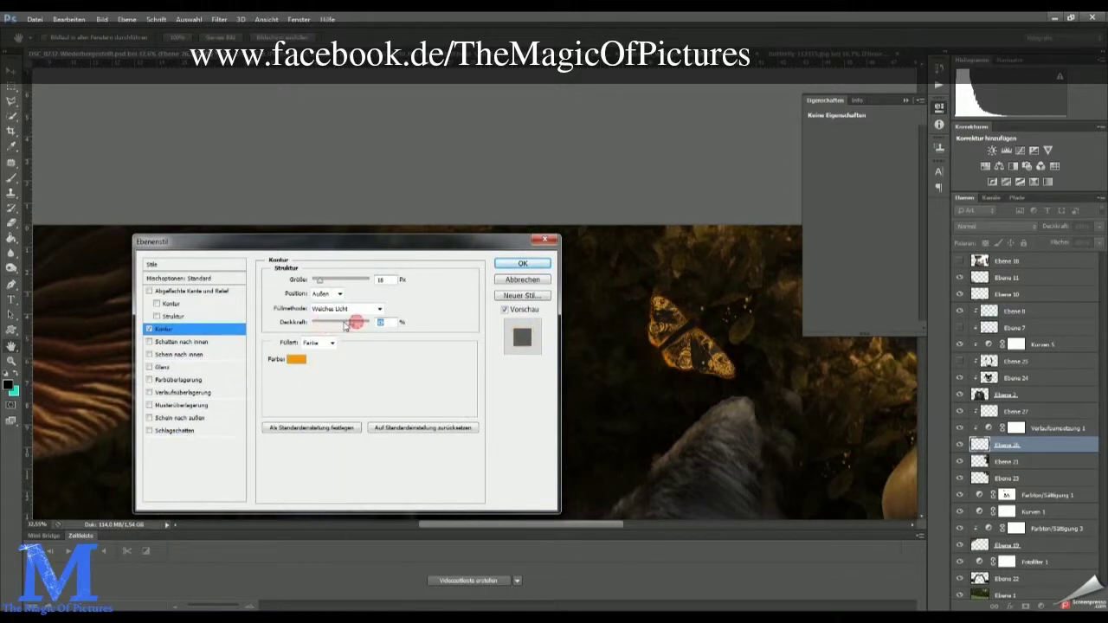
key(Return)
Soften the glow with Gaussian Blur, adjust the outline colour, and select the butterfly layers
click(218, 19)
click(448, 293)
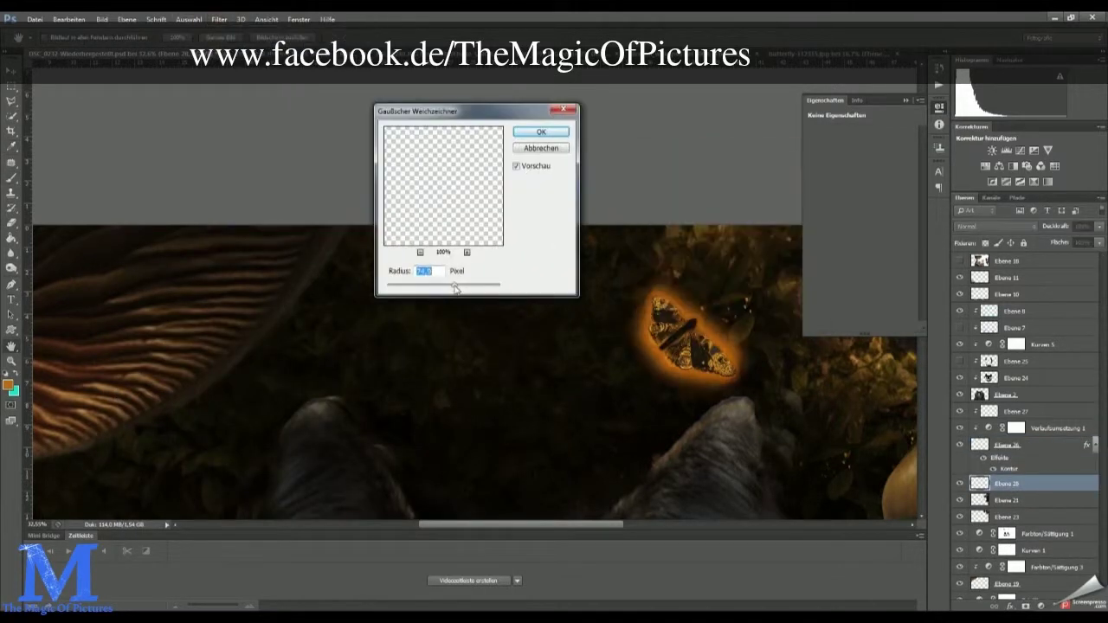
key(Return)
click(296, 358)
key(Return)
key(Return)
key(ctrl+0)
Duplicate the butterflies twice, rotating and enlarging the copies, and move them down the layer stack
key(ctrl+j)
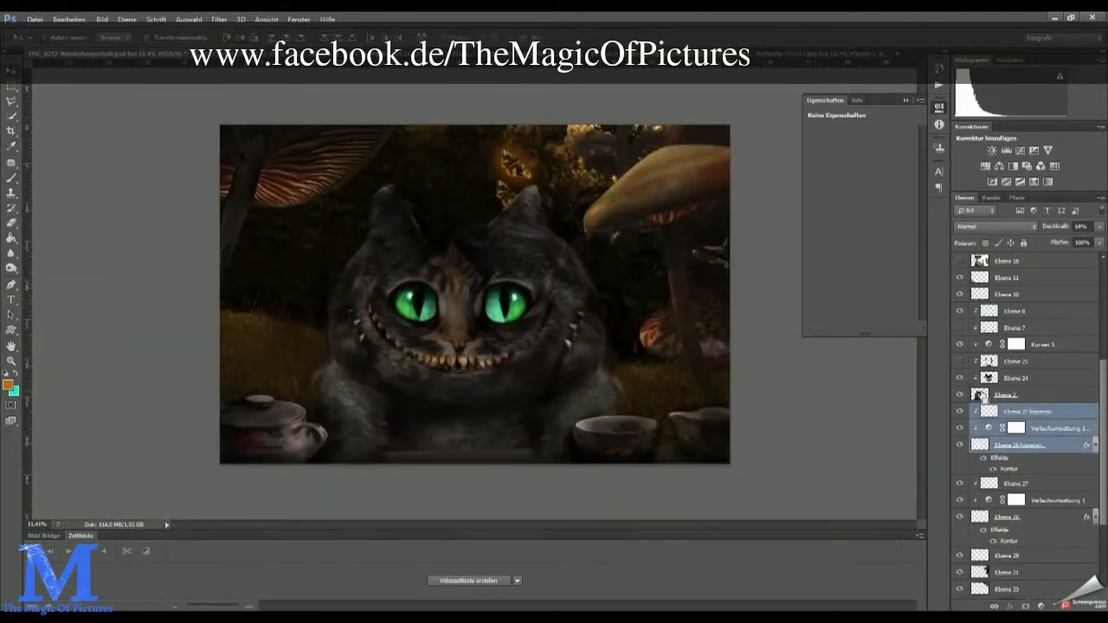
scroll(1015, 493, down, 1)
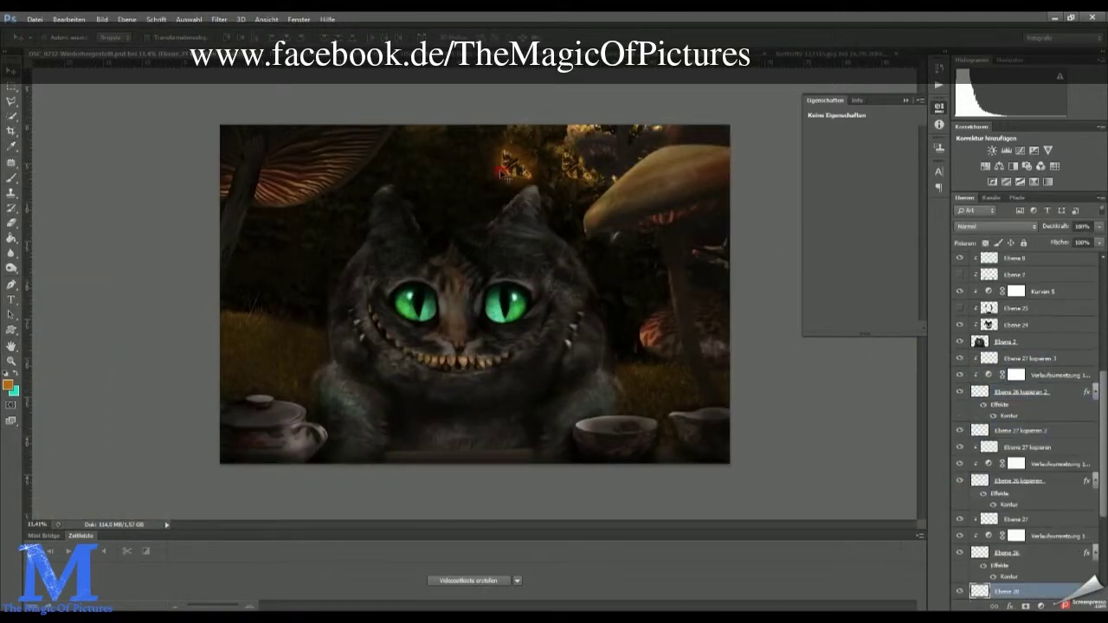
key(ctrl+t)
key(Return)
key(ctrl+j)
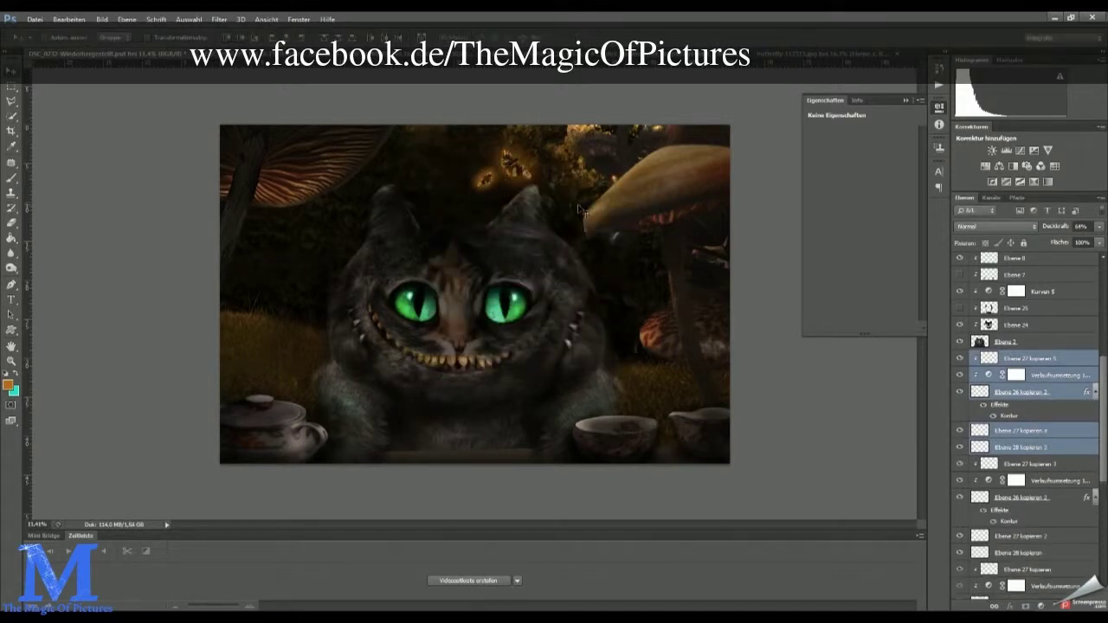
drag(509, 161, 526, 216)
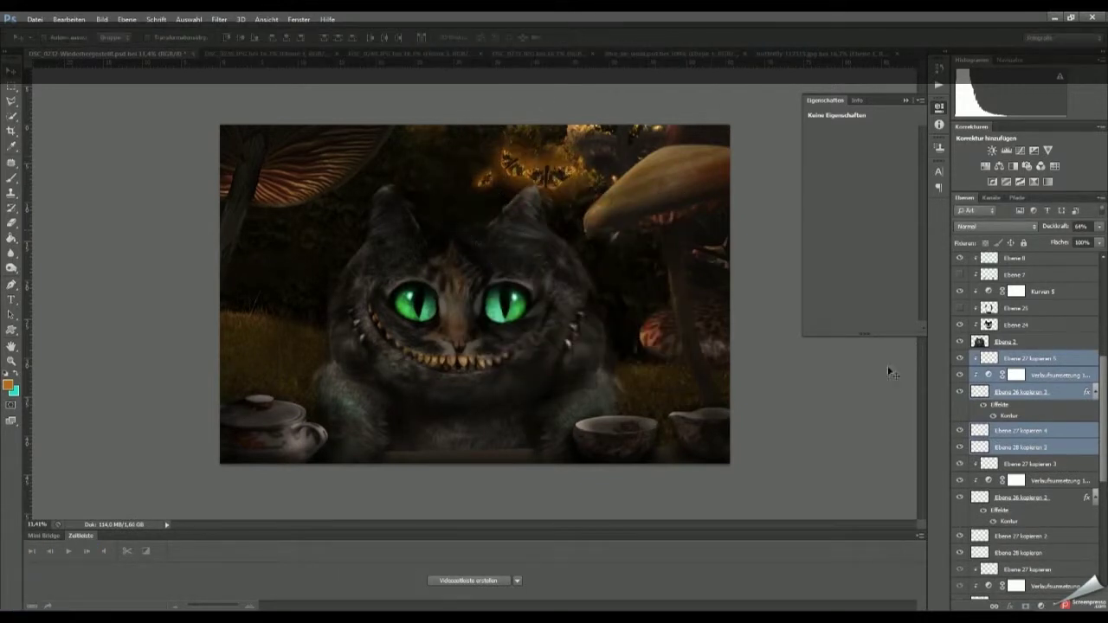
key(ctrl+bracketleft)
key(ctrl+bracketleft)
key(ctrl+bracketleft)
Step the layer selection down to the hue/saturation adjustment, back up to Ebene 29, and cancel a filter
key(alt+bracketleft)
key(alt+bracketleft)
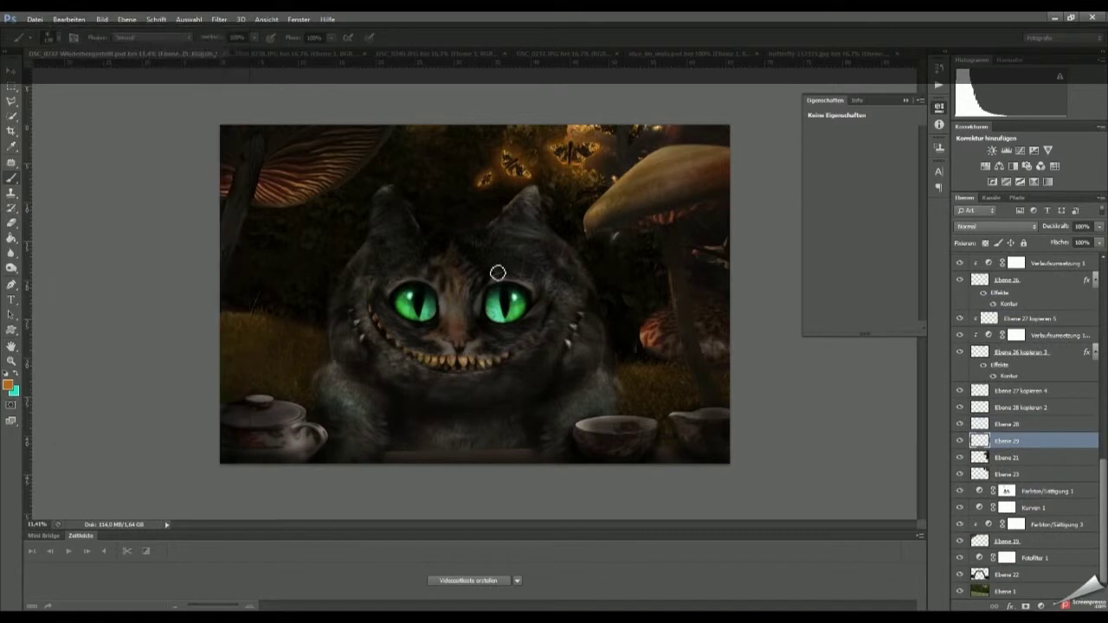
key(alt+bracketleft)
key(alt+bracketleft)
key(alt+bracketleft)
key(alt+bracketright)
key(alt+bracketright)
key(alt+bracketright)
click(219, 19)
click(297, 211)
click(536, 134)
Set the foreground colour to gold in the Color Picker
click(8, 385)
click(208, 404)
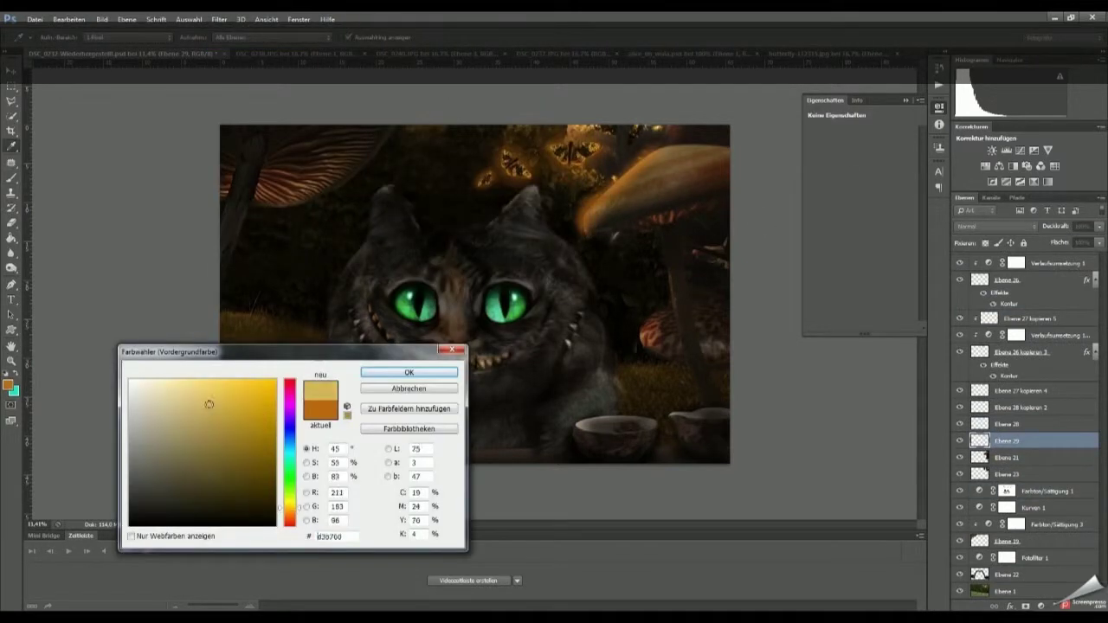
click(392, 374)
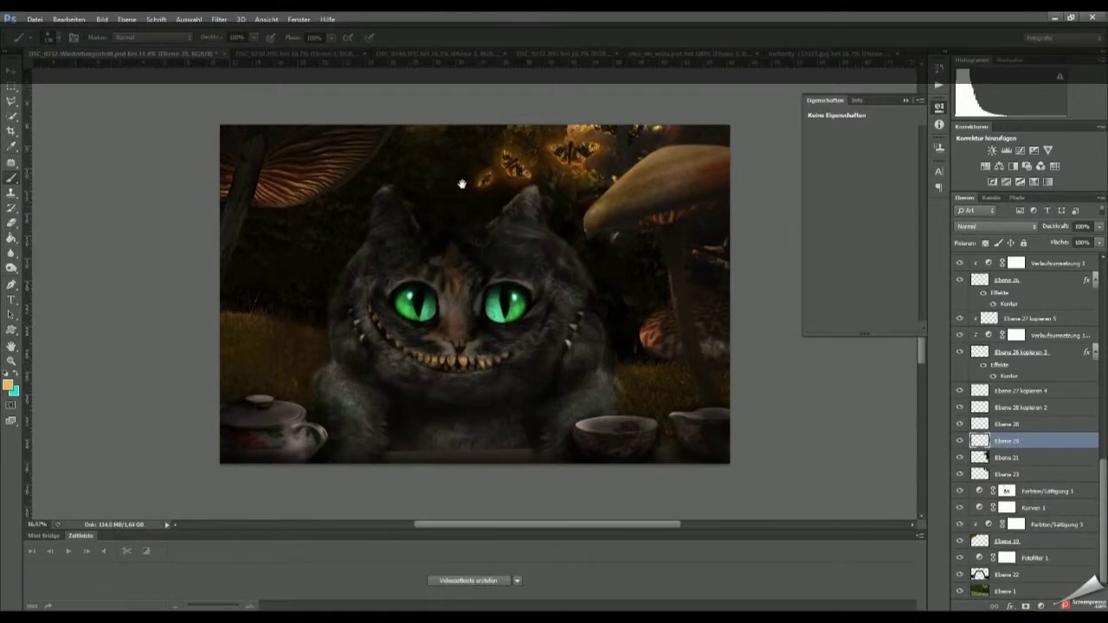